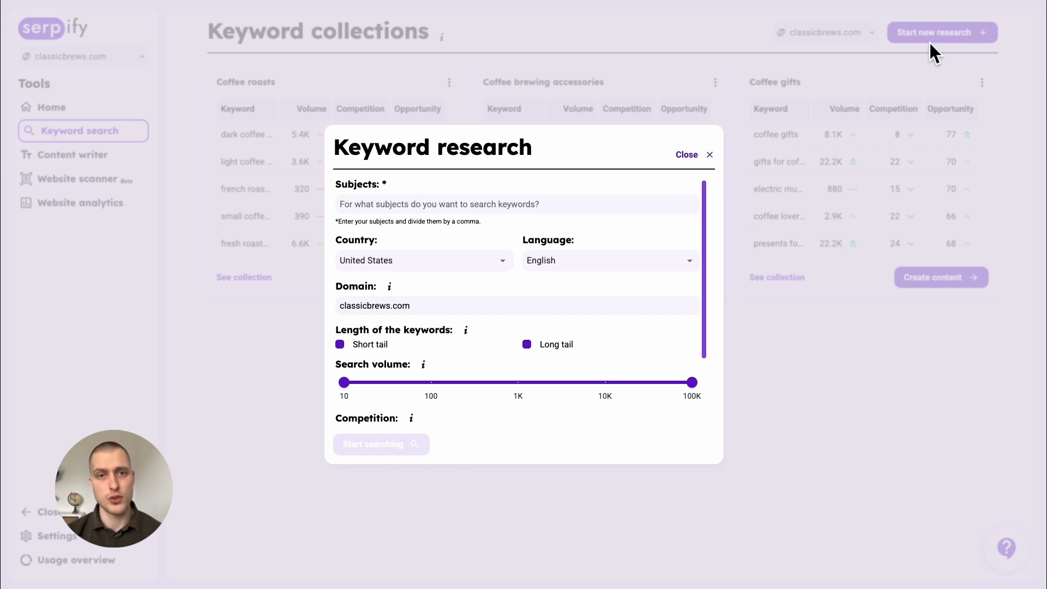
- Enter "coffee beans, best coffee beans" as the subjects of the keyword research
{"action": "left_click", "coordinate": [621, 210]}
{"action": "type", "text": "coffee "}
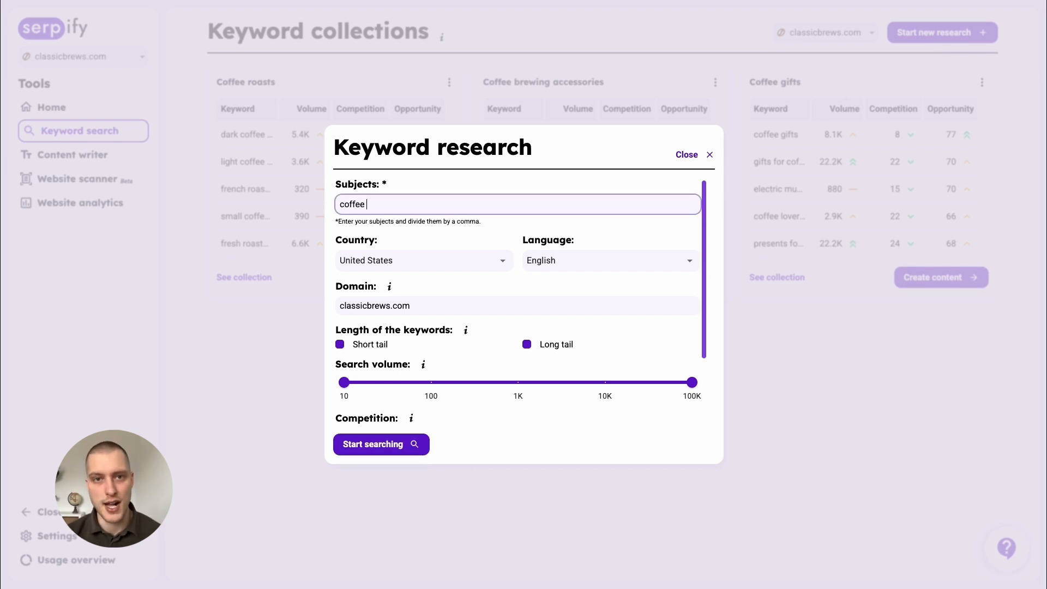
{"action": "type", "text": "beans, best"}
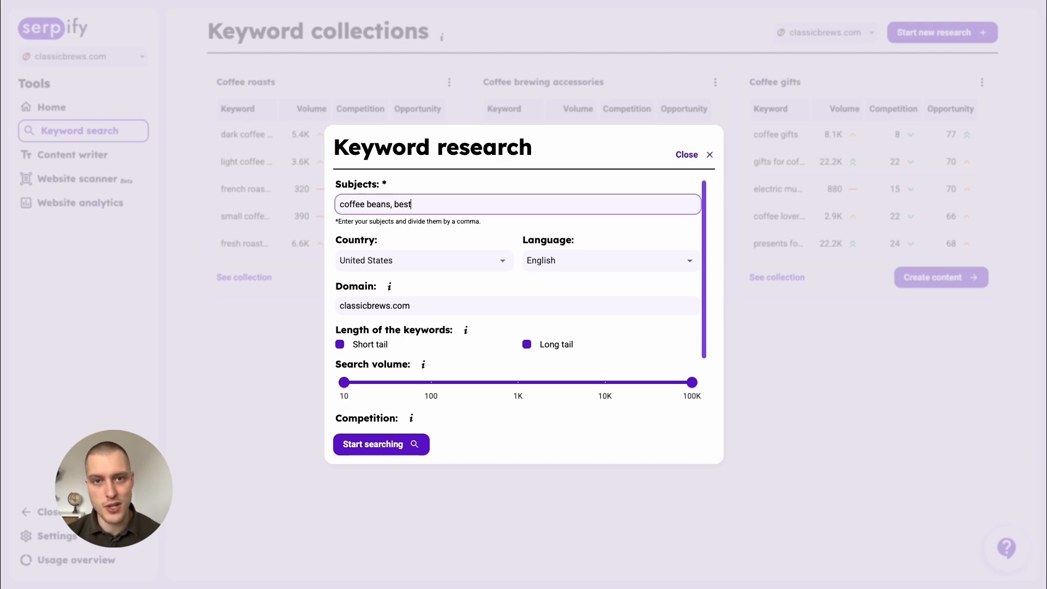
{"action": "type", "text": " coffee beans"}
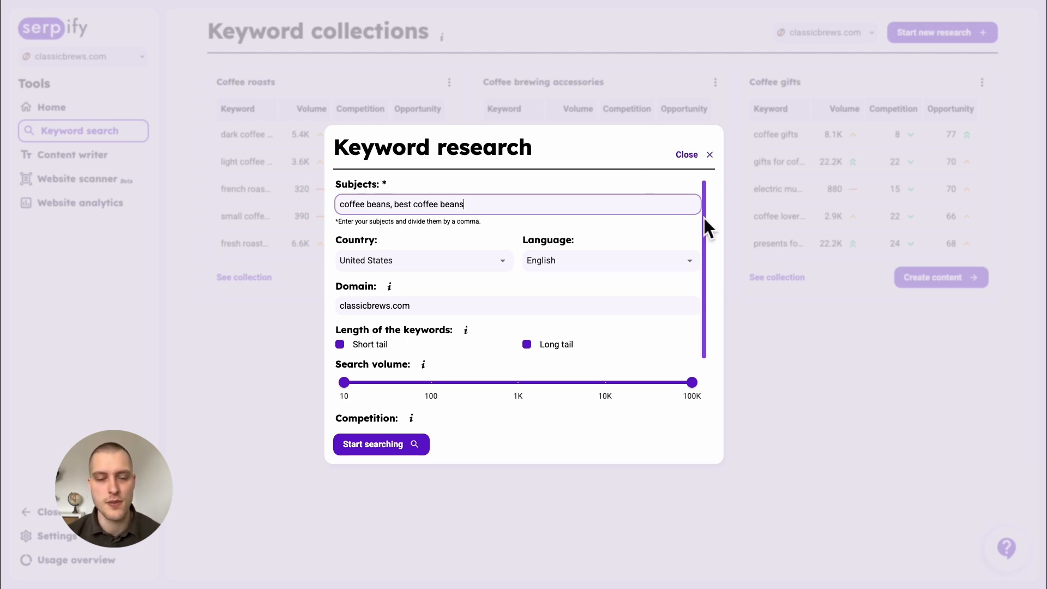
- Limit the research to search volume from 1K, competition up to 75 and opportunity from 50, and run the search
{"action": "left_click_drag", "start_coordinate": [704, 218], "coordinate": [711, 254]}
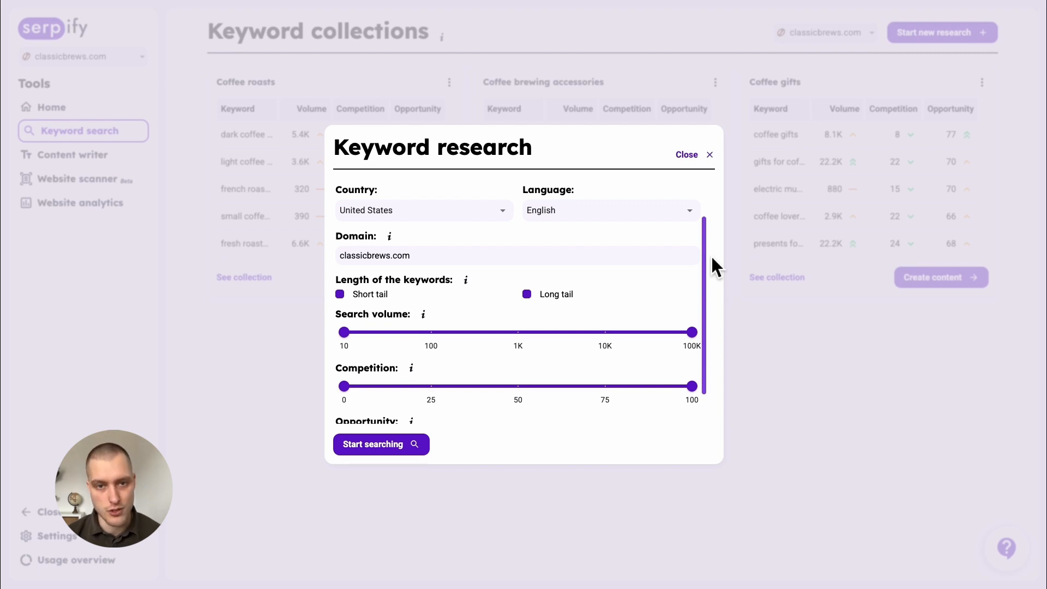
{"action": "left_click_drag", "start_coordinate": [711, 254], "coordinate": [711, 284]}
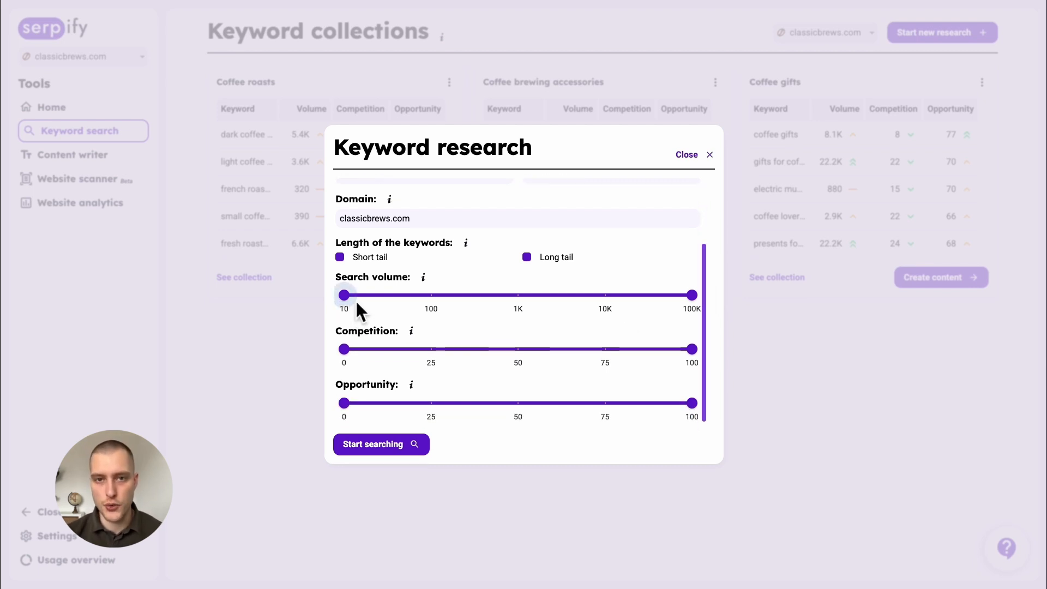
{"action": "left_click_drag", "start_coordinate": [453, 296], "coordinate": [525, 315]}
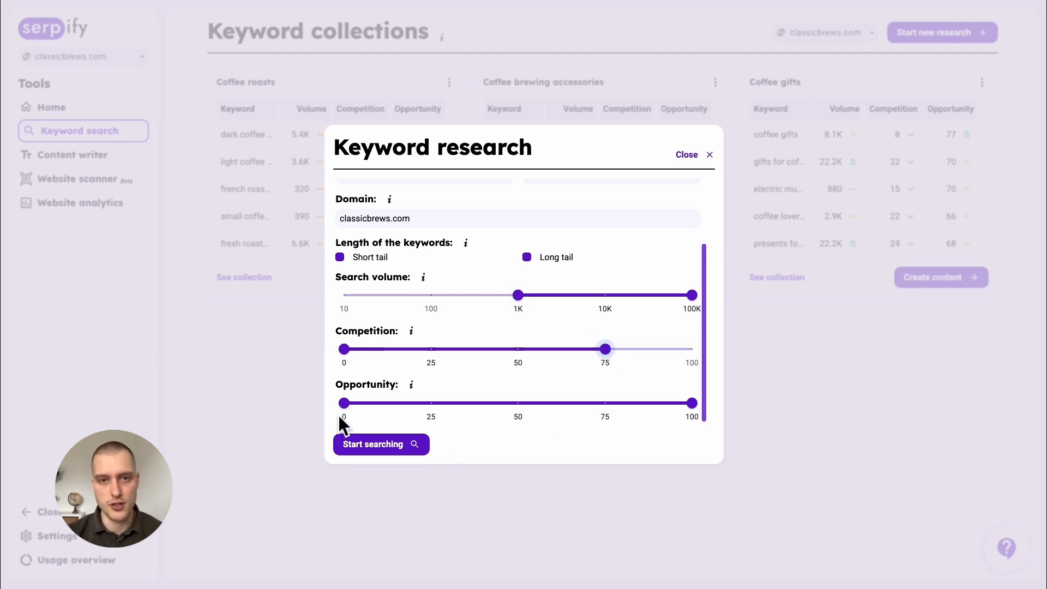
{"action": "left_click_drag", "start_coordinate": [465, 409], "coordinate": [499, 408]}
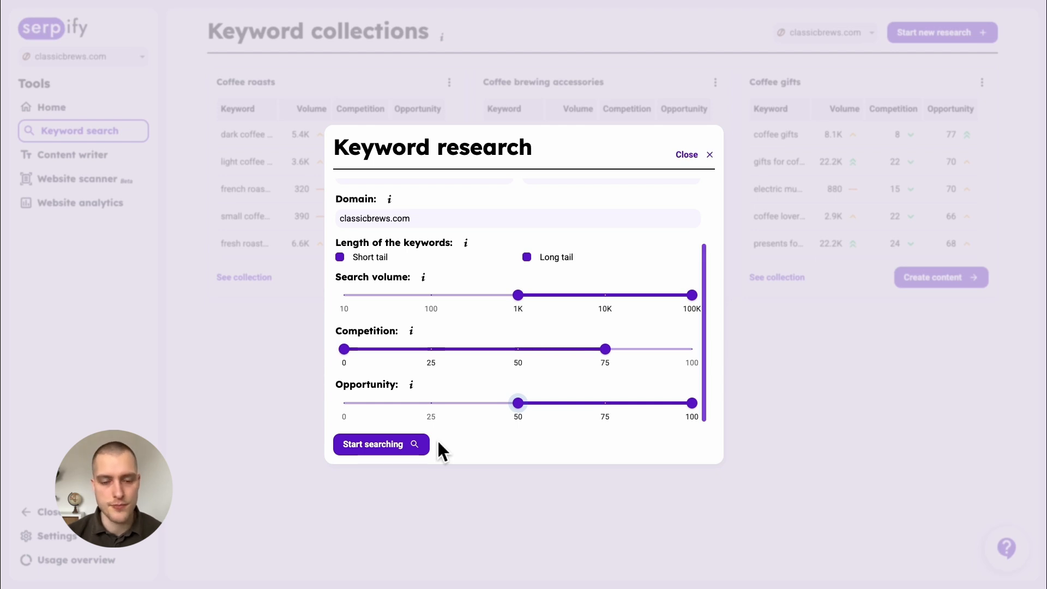
{"action": "left_click", "coordinate": [393, 447]}
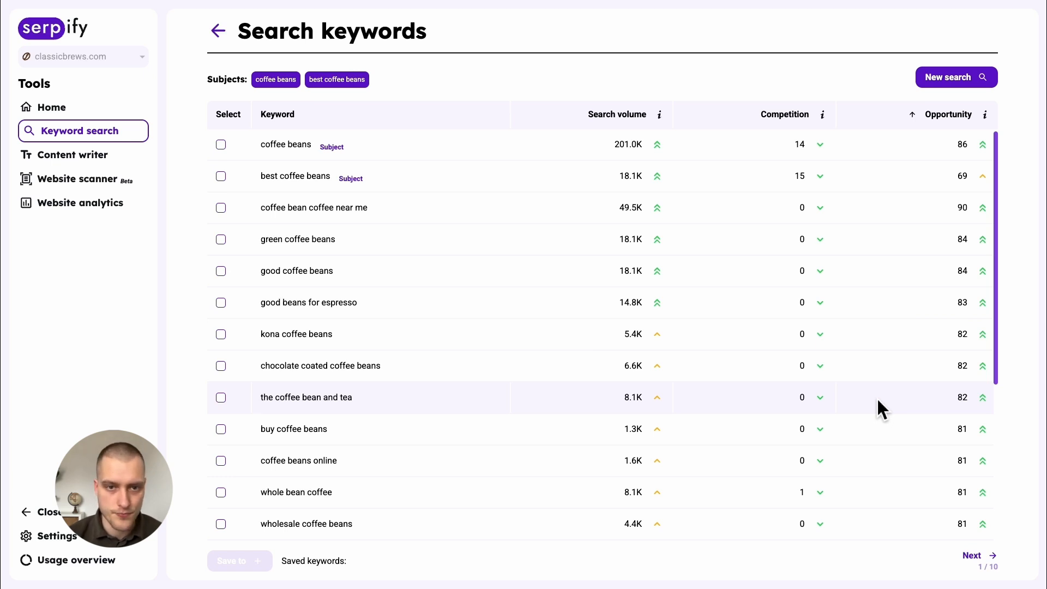
- Select the keywords coffee beans, best coffee beans, green coffee beans, good coffee beans and kona coffee beans
{"action": "left_click", "coordinate": [222, 146]}
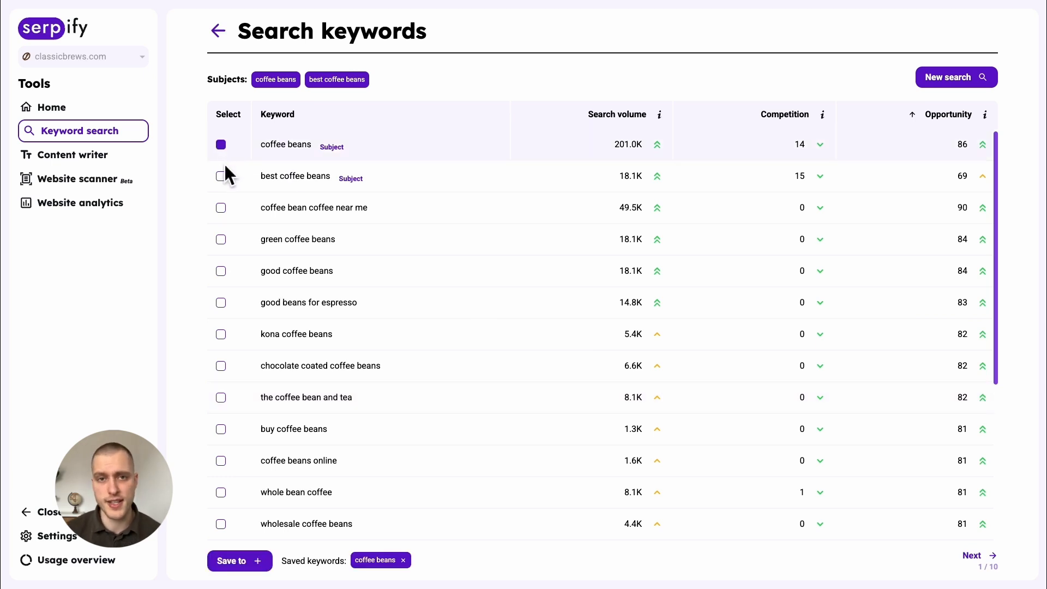
{"action": "left_click", "coordinate": [223, 177]}
{"action": "left_click", "coordinate": [220, 241]}
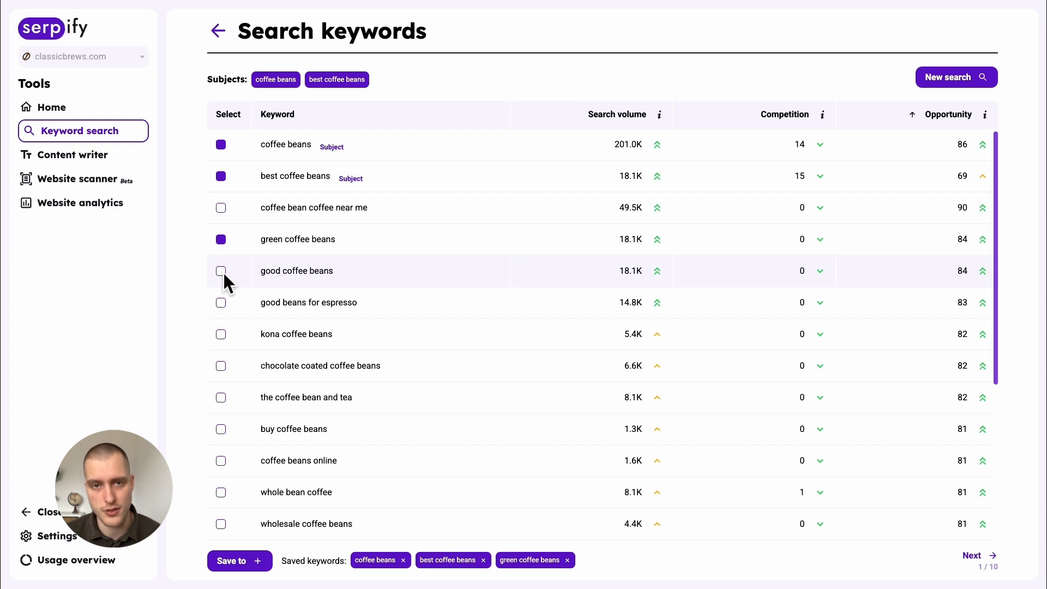
{"action": "left_click", "coordinate": [222, 271]}
{"action": "left_click", "coordinate": [220, 334]}
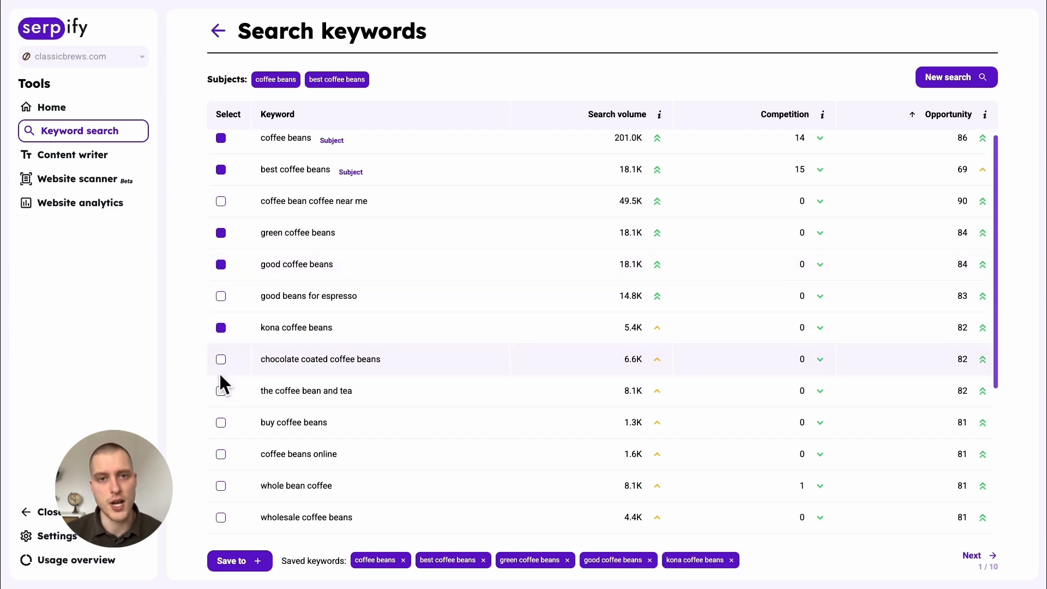
- Add buy coffee beans, organic coffee beans, flavored coffee beans and roasted coffee beans to the selected keywords
{"action": "scroll", "coordinate": [219, 372], "scroll_direction": "down", "scroll_amount": 1}
{"action": "left_click", "coordinate": [221, 365]}
{"action": "scroll", "coordinate": [283, 382], "scroll_direction": "down", "scroll_amount": 2}
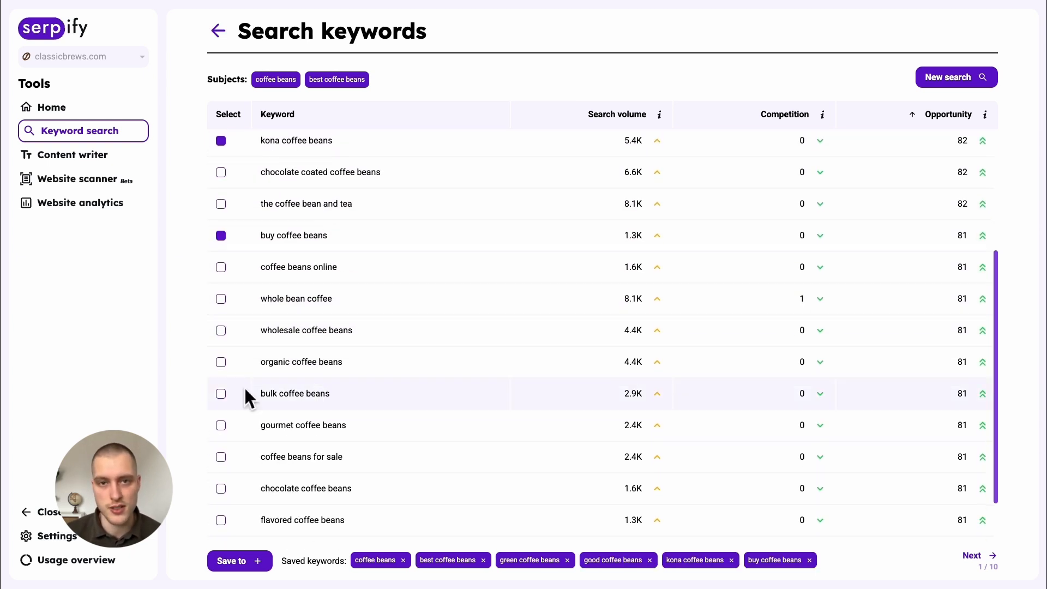
{"action": "left_click", "coordinate": [221, 360]}
{"action": "scroll", "coordinate": [224, 371], "scroll_direction": "down", "scroll_amount": 1}
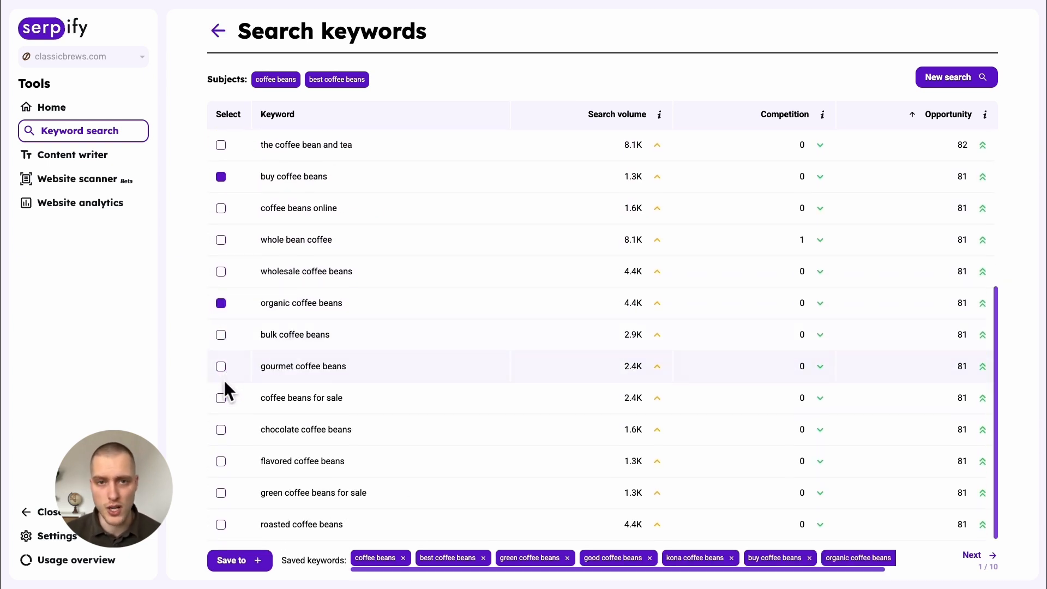
{"action": "left_click", "coordinate": [221, 462]}
- Select the keyword cuban coffee beans on the second page of results
{"action": "left_click", "coordinate": [972, 555]}
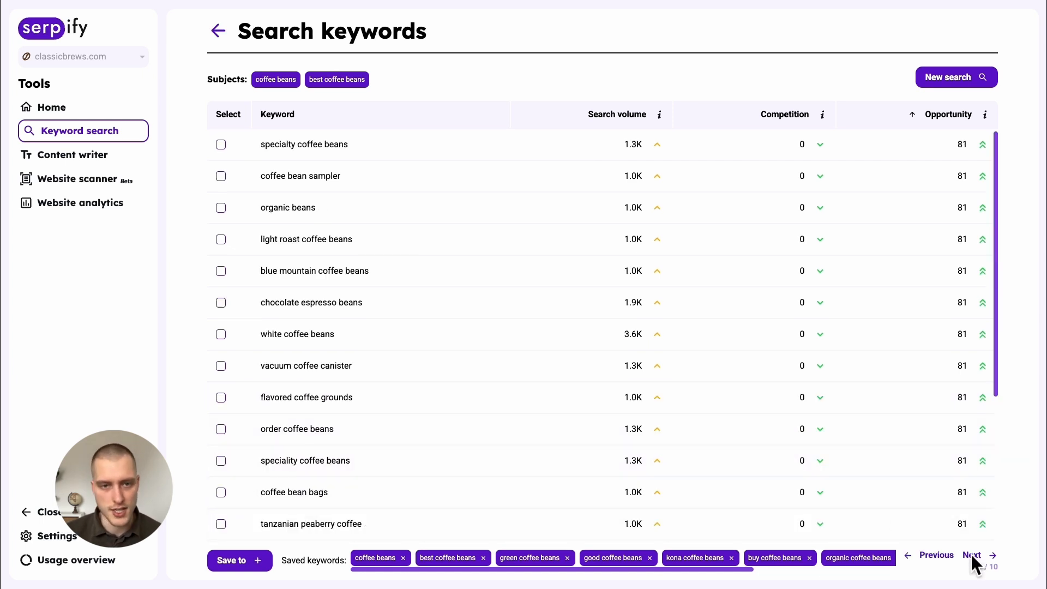
{"action": "left_click_drag", "start_coordinate": [999, 204], "coordinate": [1004, 352]}
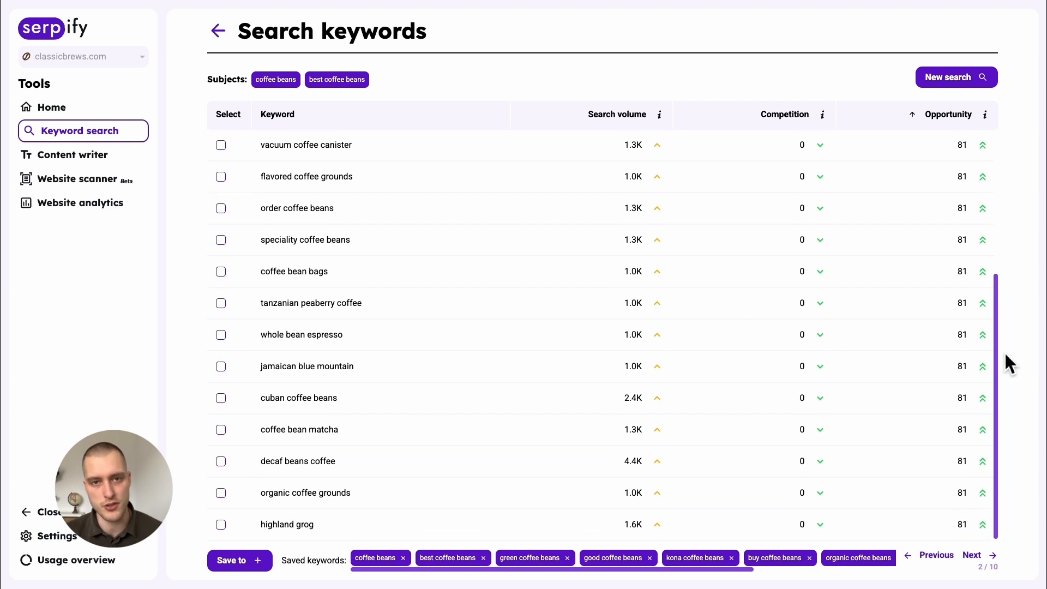
{"action": "left_click", "coordinate": [222, 399]}
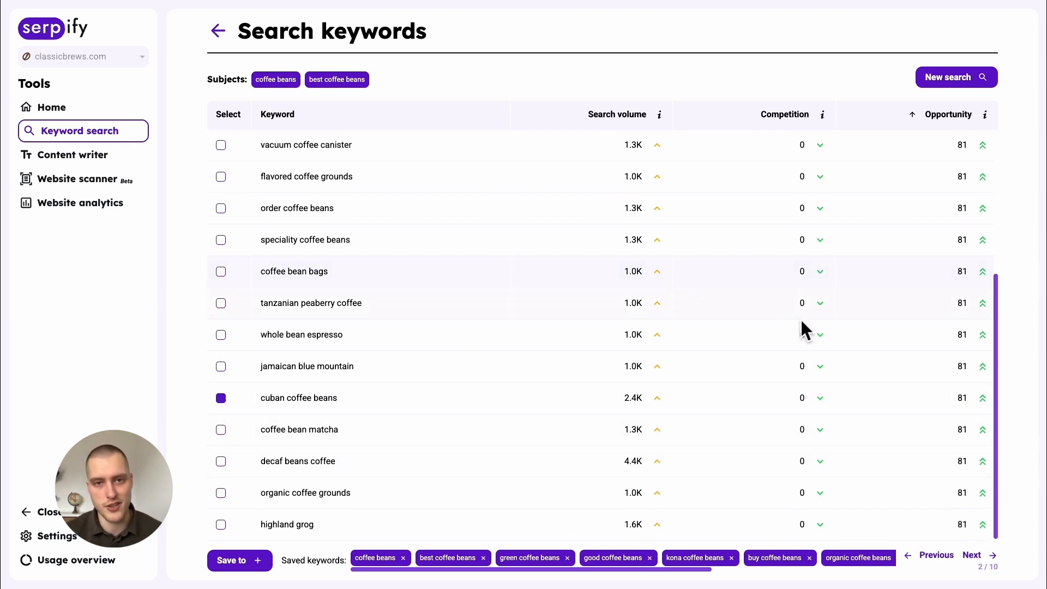
- Sort the results by search volume and select the keywords espresso beans and grinding coffee beans
{"action": "left_click", "coordinate": [559, 120]}
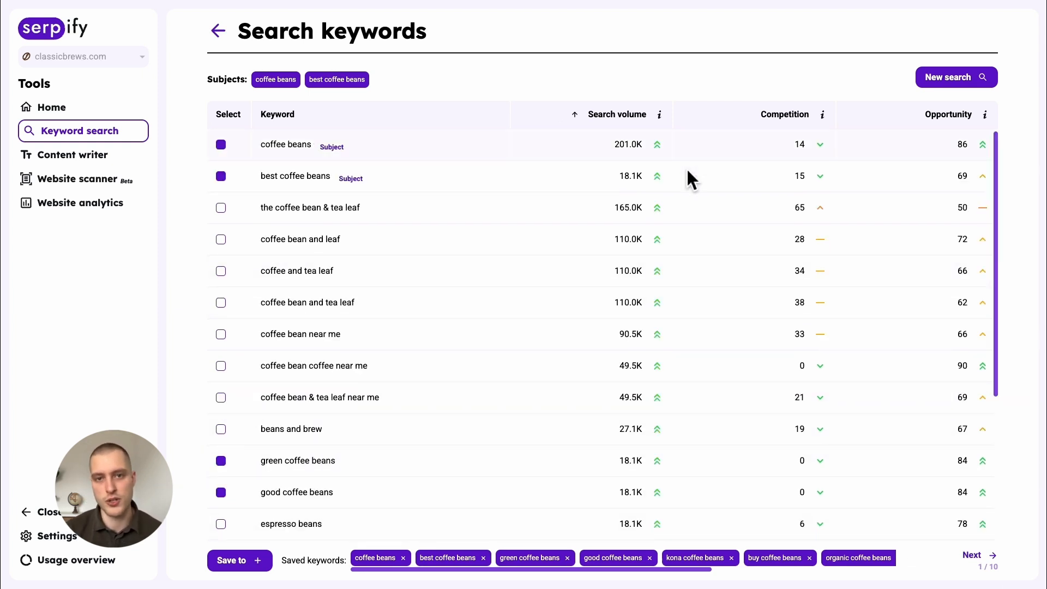
{"action": "left_click_drag", "start_coordinate": [1000, 176], "coordinate": [1008, 303]}
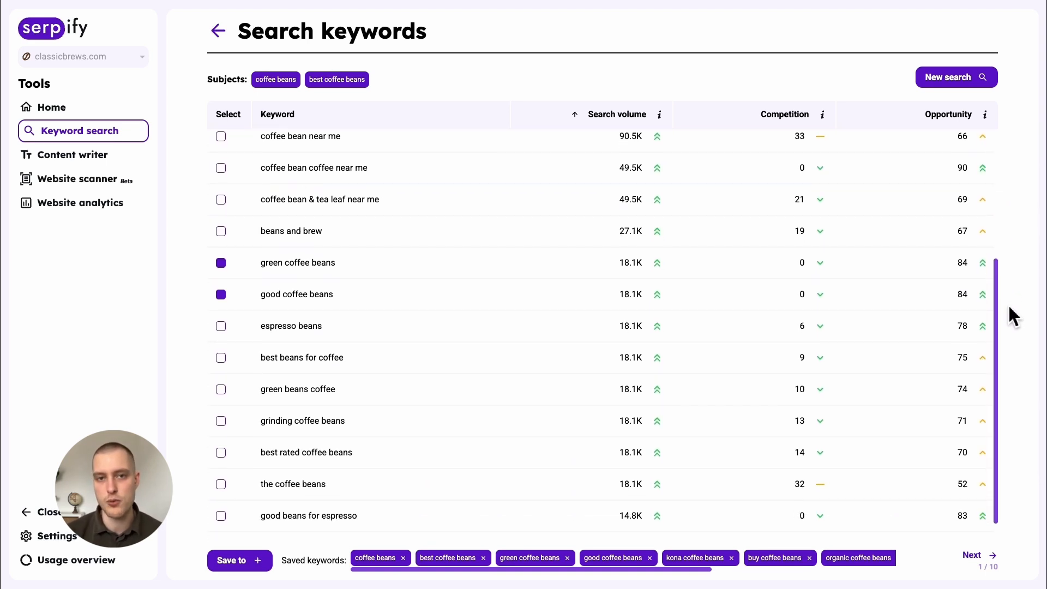
{"action": "left_click", "coordinate": [220, 327]}
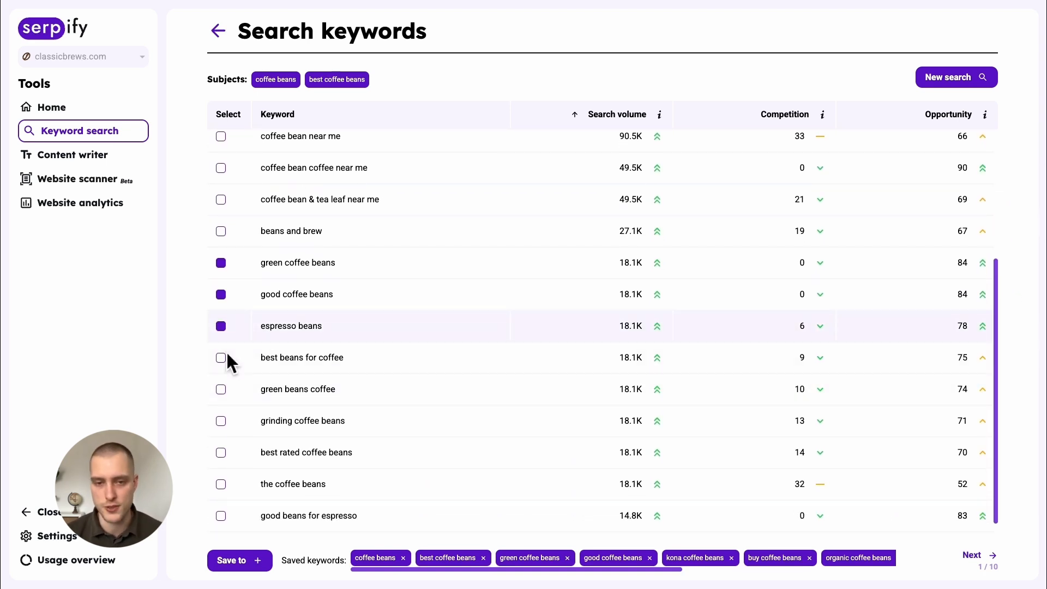
{"action": "left_click", "coordinate": [222, 421]}
- Save the selected keywords to a new collection named "Coffee Beans"
{"action": "left_click", "coordinate": [230, 556]}
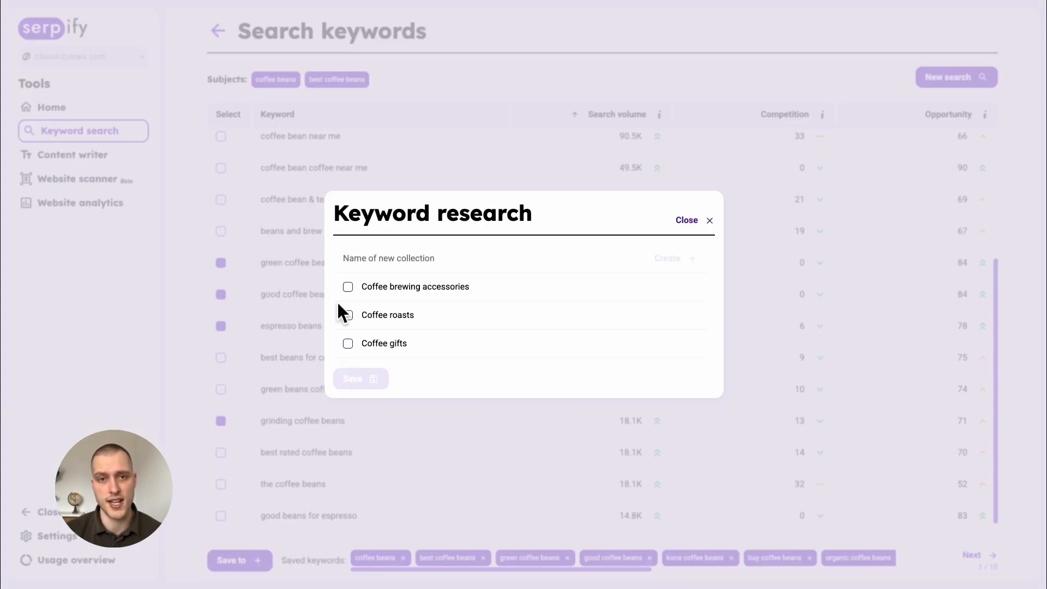
{"action": "left_click", "coordinate": [362, 261]}
{"action": "type", "text": "Coffee Bea"}
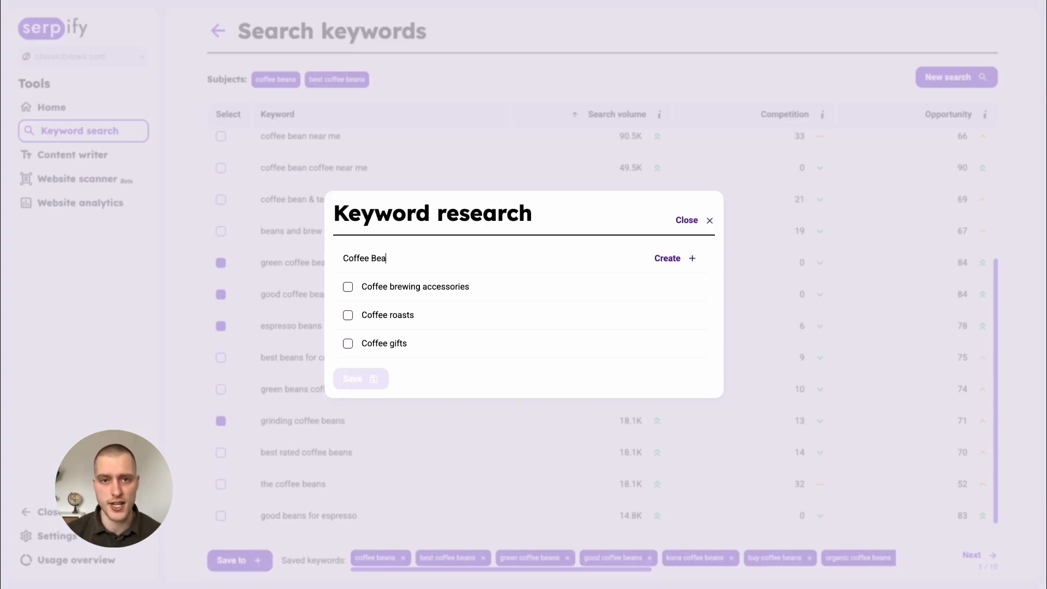
{"action": "type", "text": "ns"}
{"action": "left_click", "coordinate": [662, 260]}
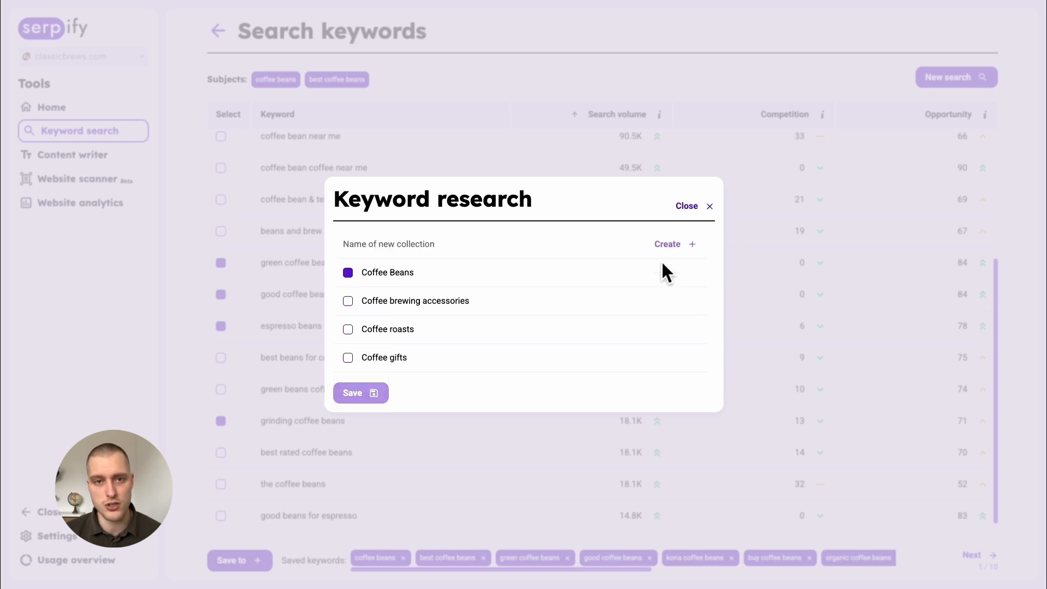
{"action": "left_click", "coordinate": [386, 395]}
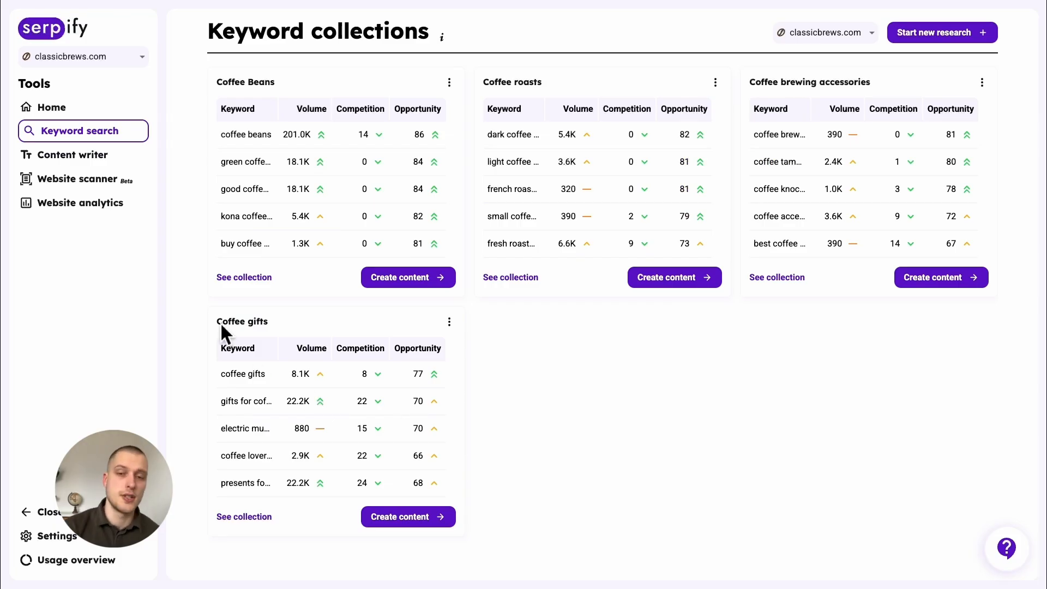
- Open the Coffee Beans collection and start new content from it with Blog as the content type
{"action": "left_click", "coordinate": [229, 280]}
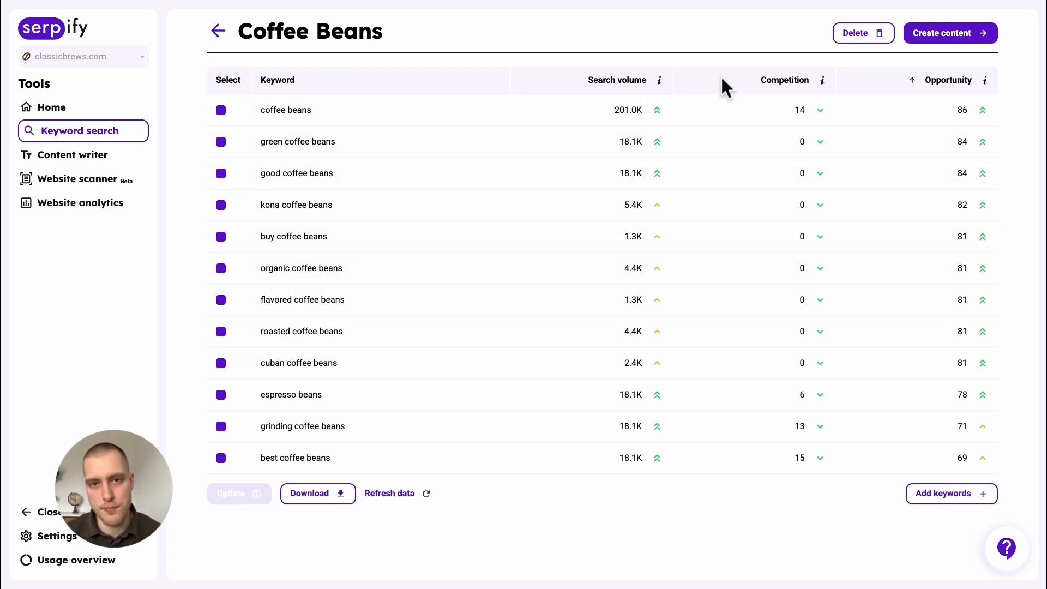
{"action": "left_click", "coordinate": [940, 40]}
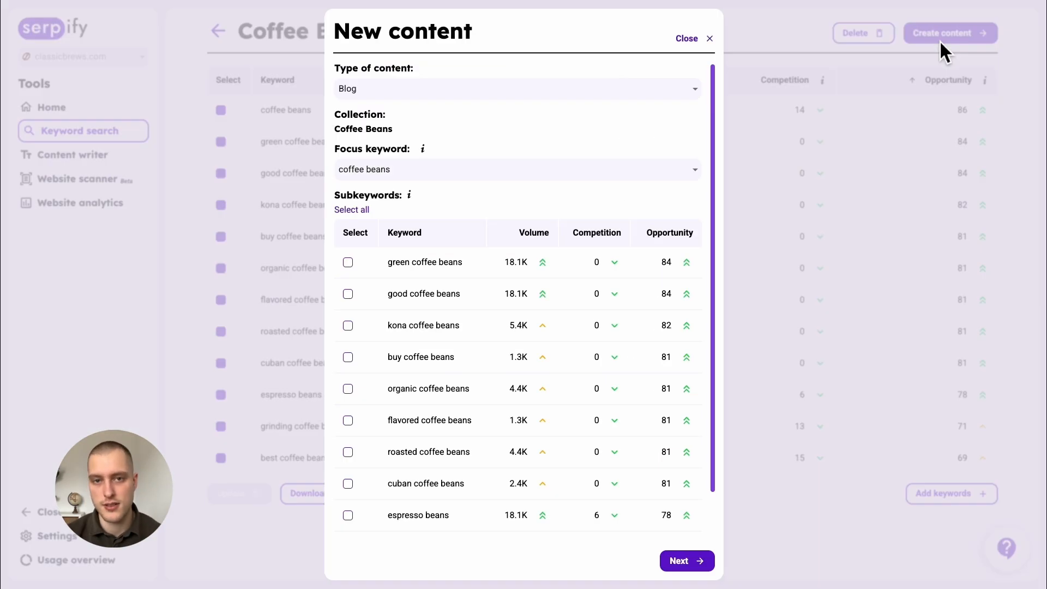
{"action": "left_click", "coordinate": [615, 95]}
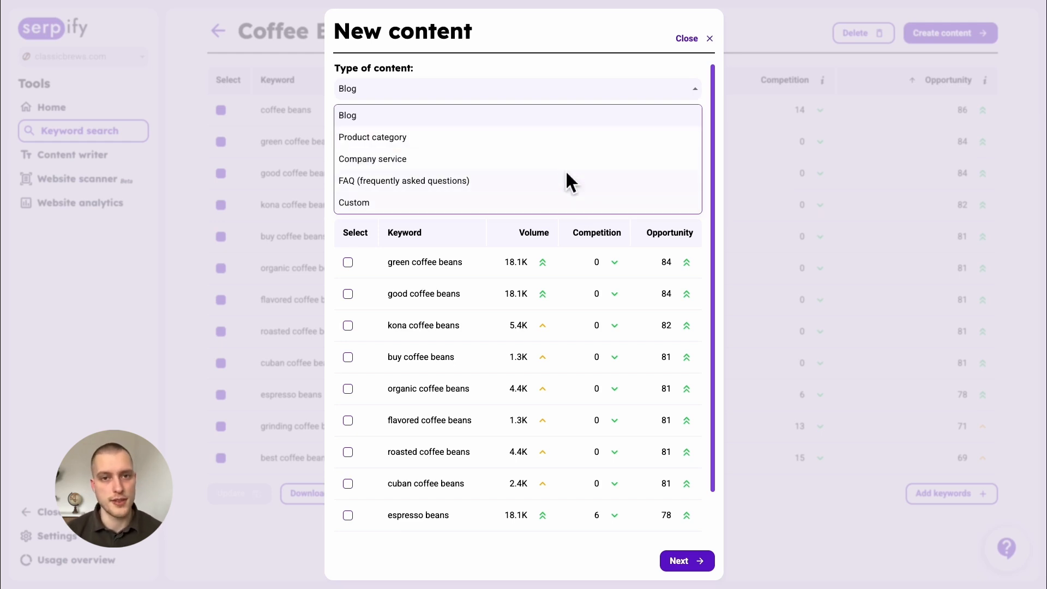
{"action": "left_click", "coordinate": [553, 122]}
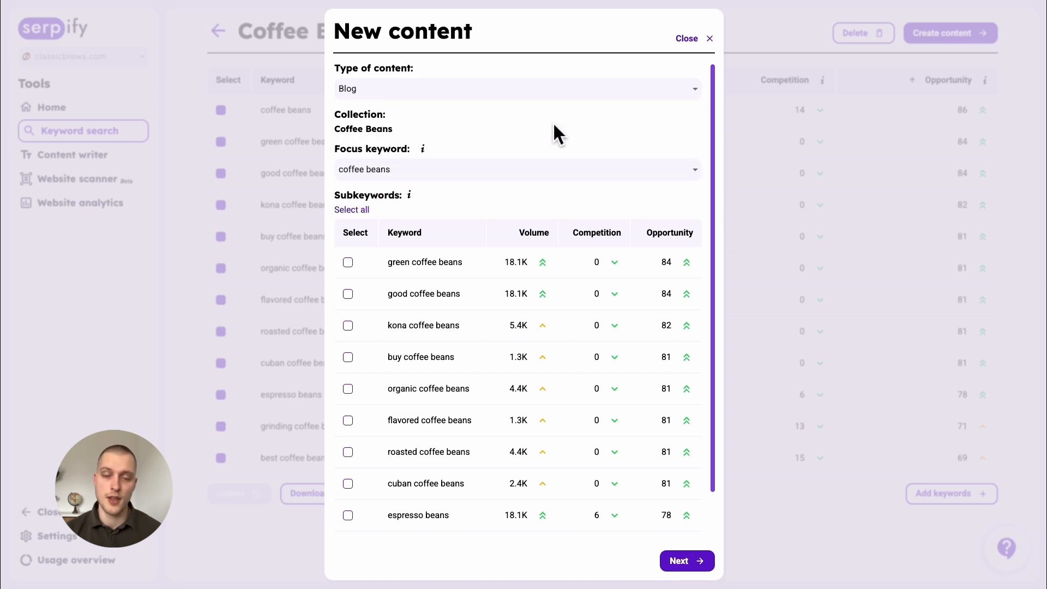
- Set good coffee beans as the focus keyword with buy coffee beans and organic coffee beans as subkeywords, and continue to the content settings
{"action": "left_click", "coordinate": [552, 168]}
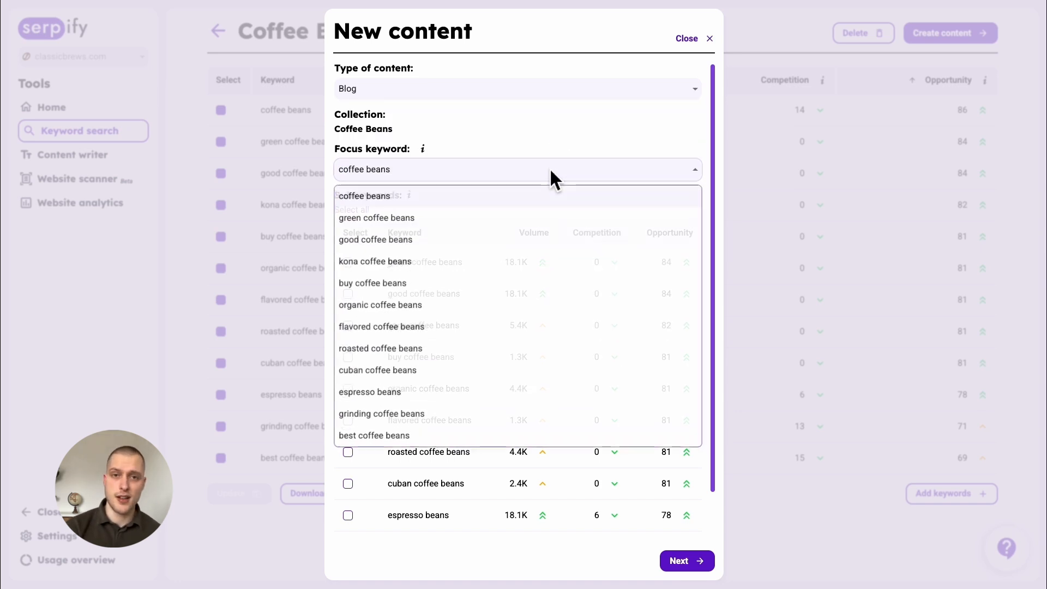
{"action": "left_click", "coordinate": [526, 240]}
{"action": "scroll", "coordinate": [383, 273], "scroll_direction": "down", "scroll_amount": 1}
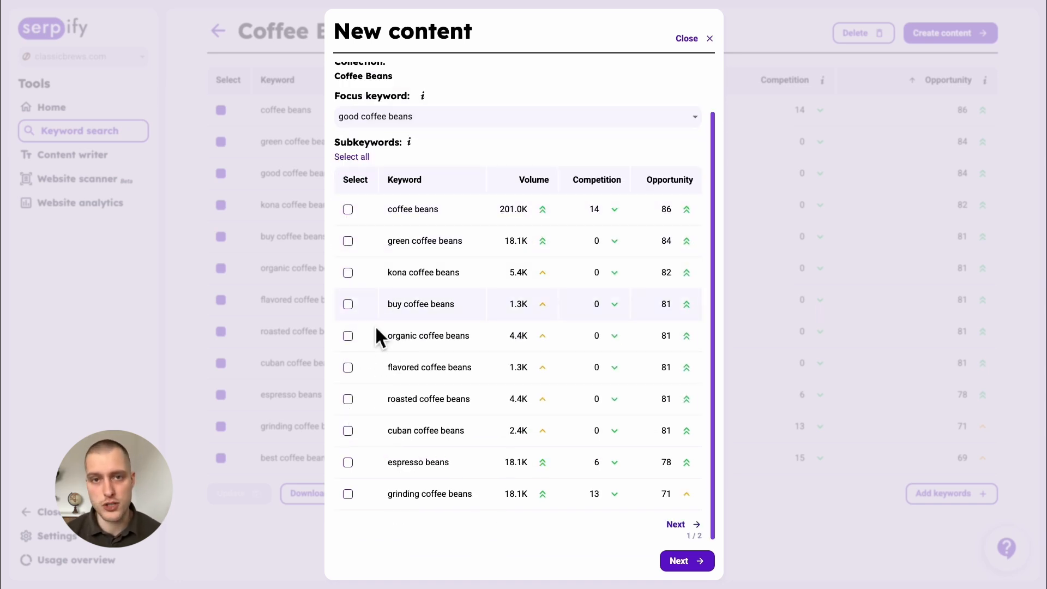
{"action": "left_click", "coordinate": [349, 304]}
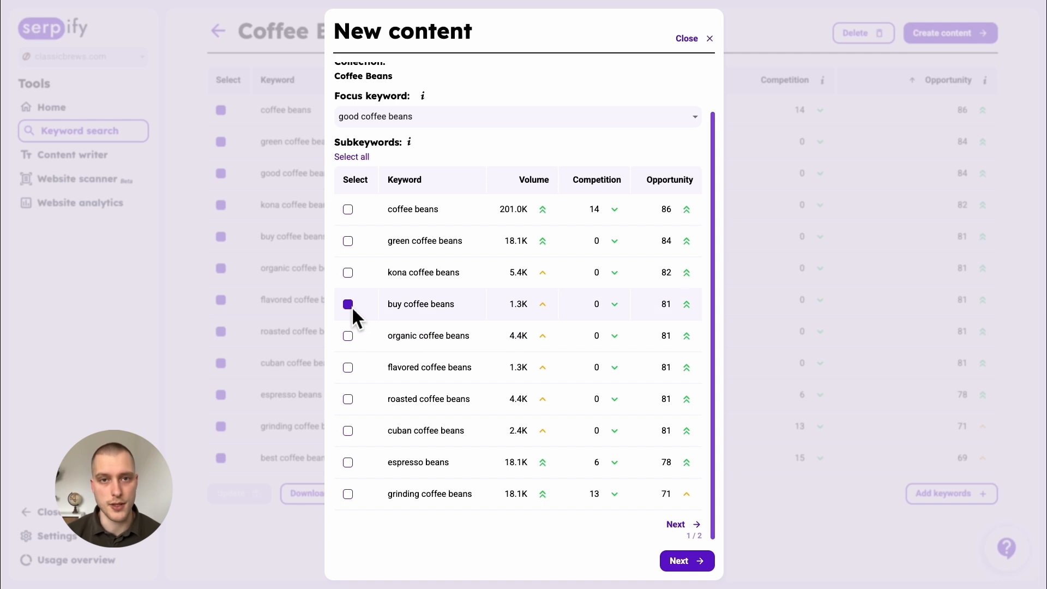
{"action": "left_click", "coordinate": [348, 336]}
{"action": "left_click", "coordinate": [686, 559]}
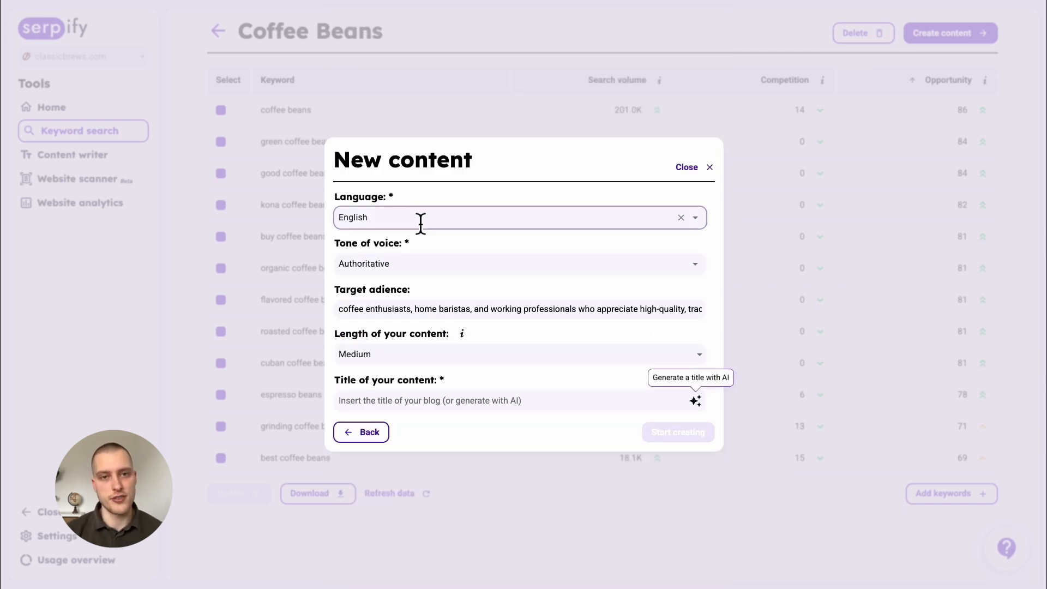
- Set the blog's tone of voice to Formal and its content length to Medium
{"action": "left_click", "coordinate": [468, 265]}
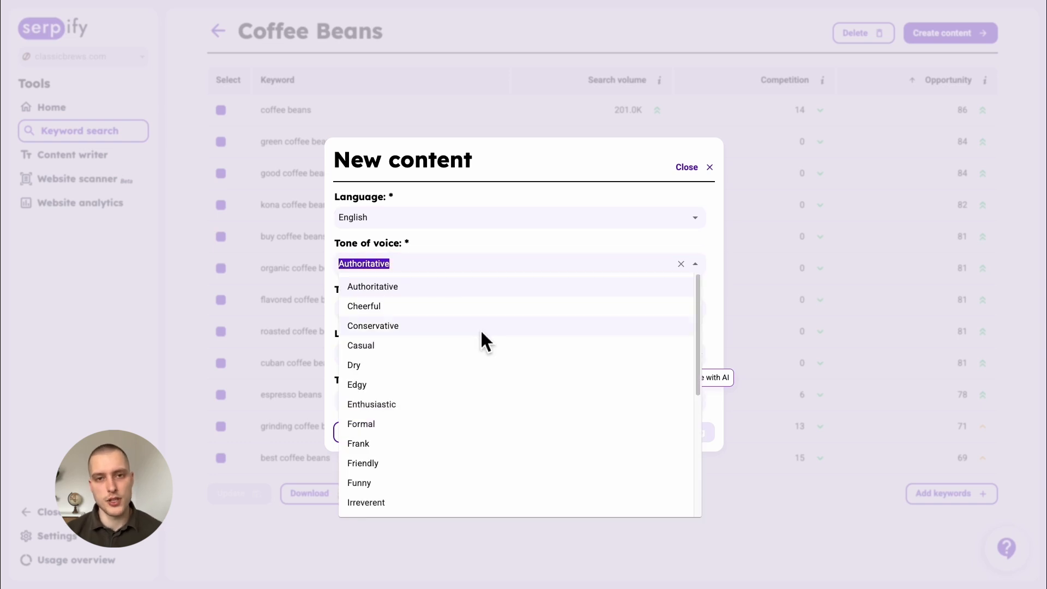
{"action": "left_click", "coordinate": [486, 423]}
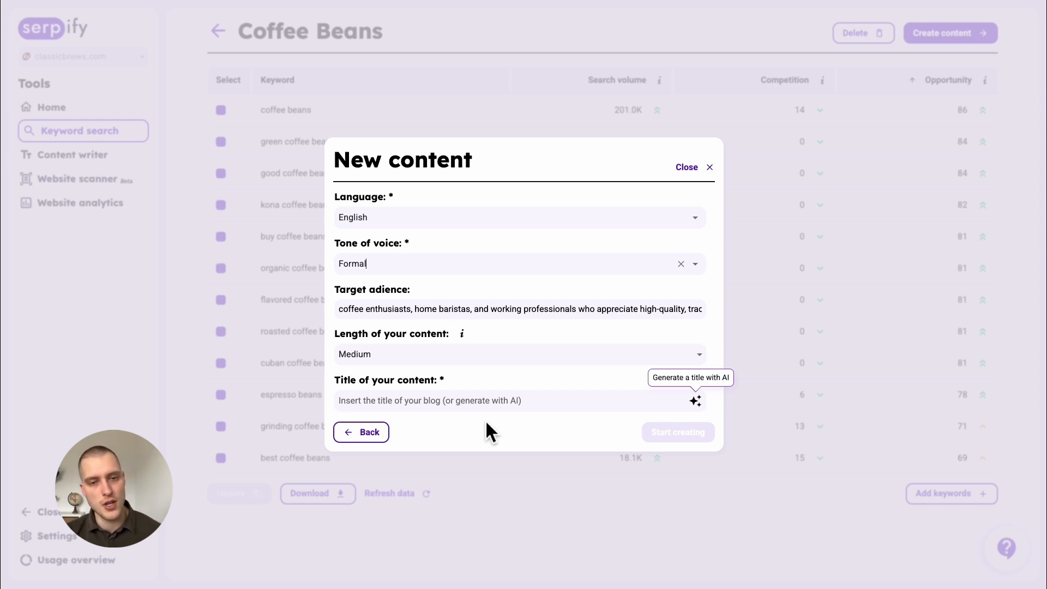
{"action": "left_click", "coordinate": [498, 357]}
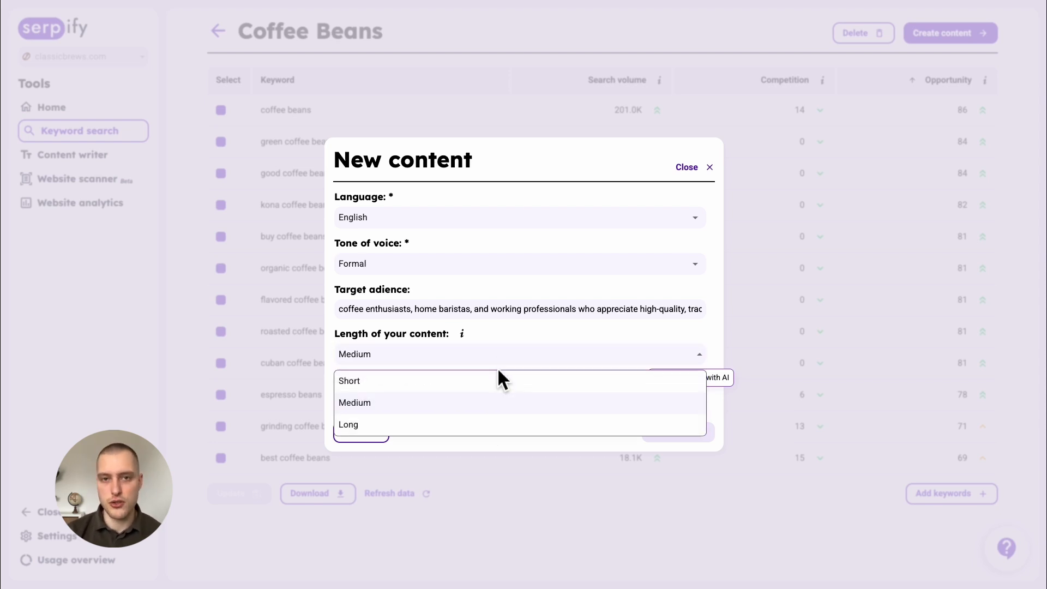
{"action": "left_click", "coordinate": [502, 404]}
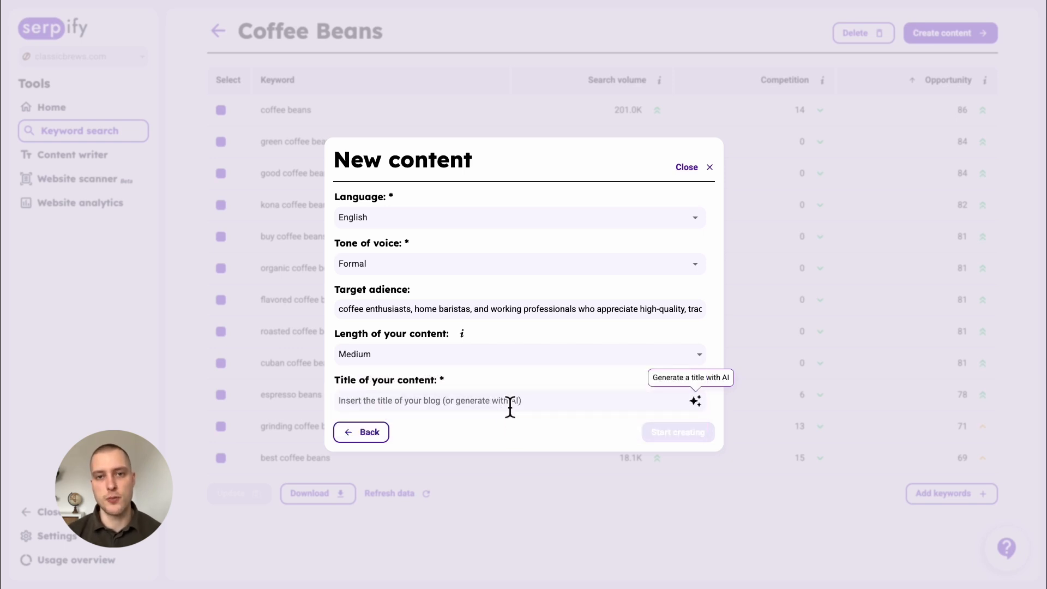
- Generate an AI title for the blog and start creating the content with "Choosing good coffee beans for the perfect brew"
{"action": "left_click", "coordinate": [694, 404]}
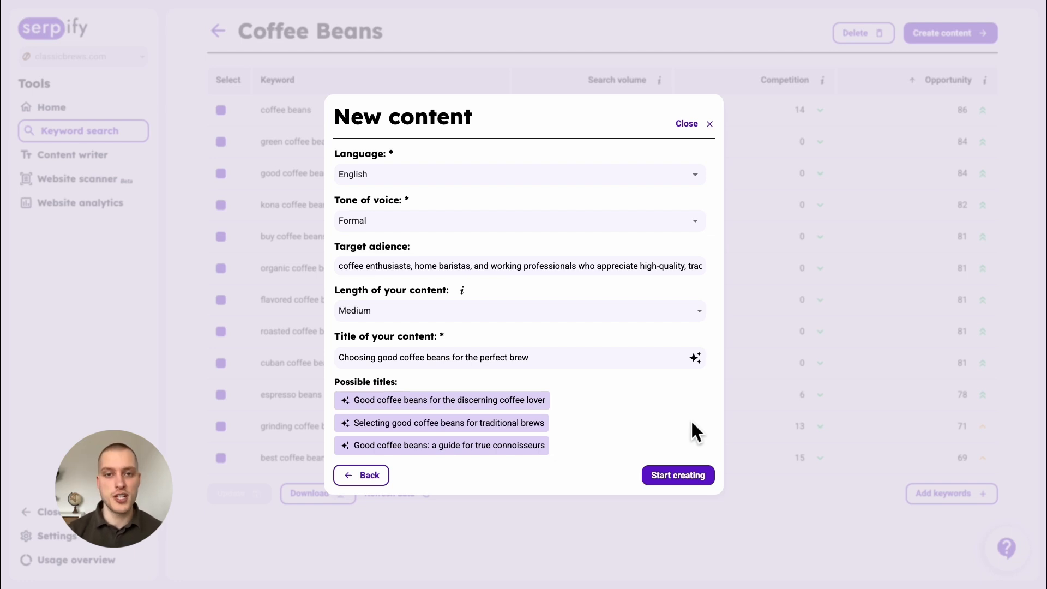
{"action": "left_click", "coordinate": [688, 470]}
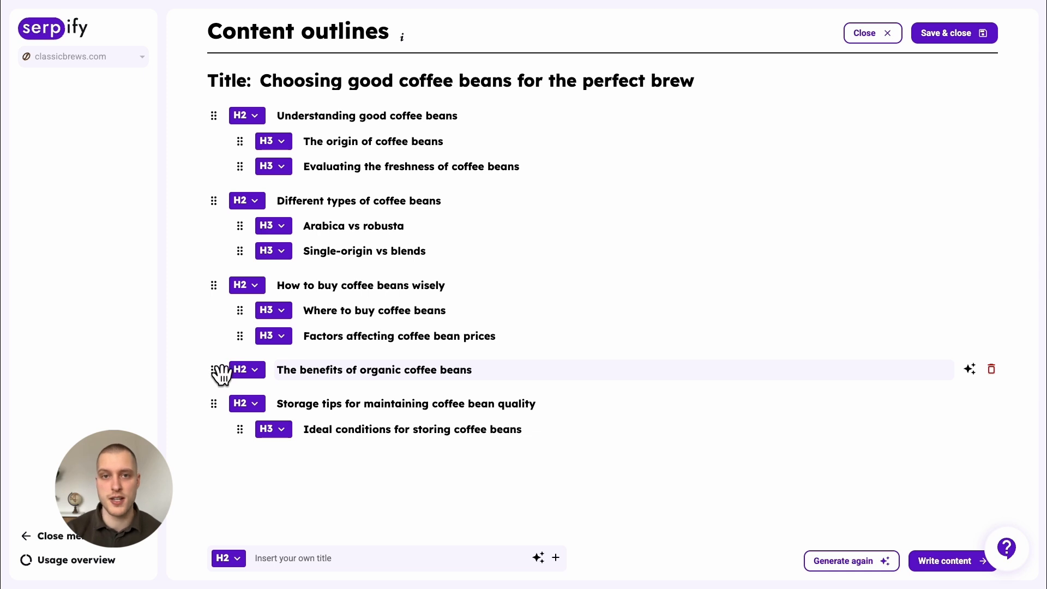
- Move "The benefits of organic coffee beans" above "How to buy coffee beans wisely" in the outline and regenerate the first H2 heading with AI
{"action": "left_click_drag", "start_coordinate": [221, 374], "coordinate": [220, 282]}
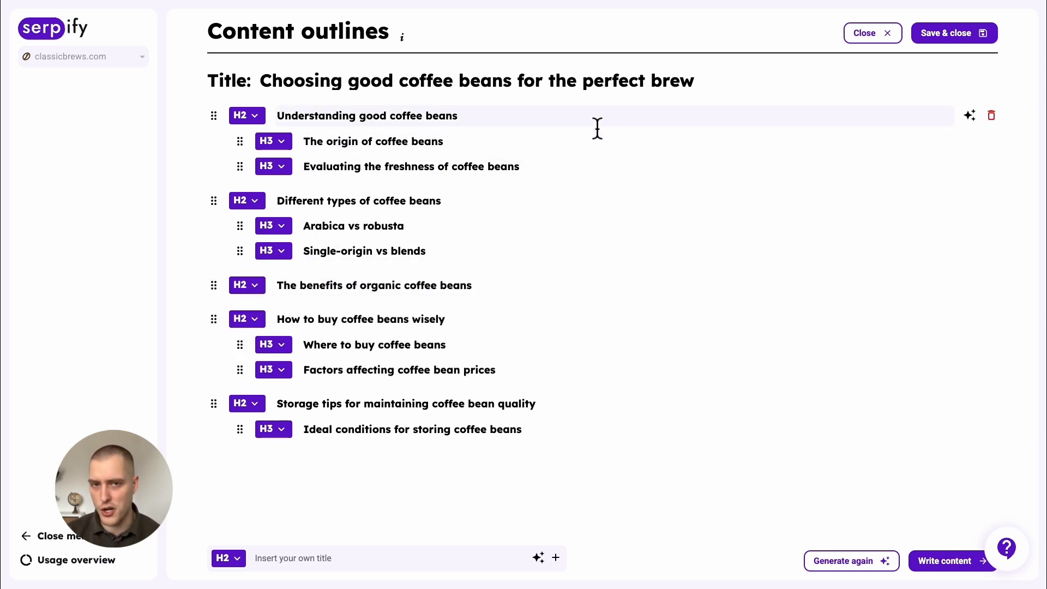
{"action": "left_click", "coordinate": [970, 115]}
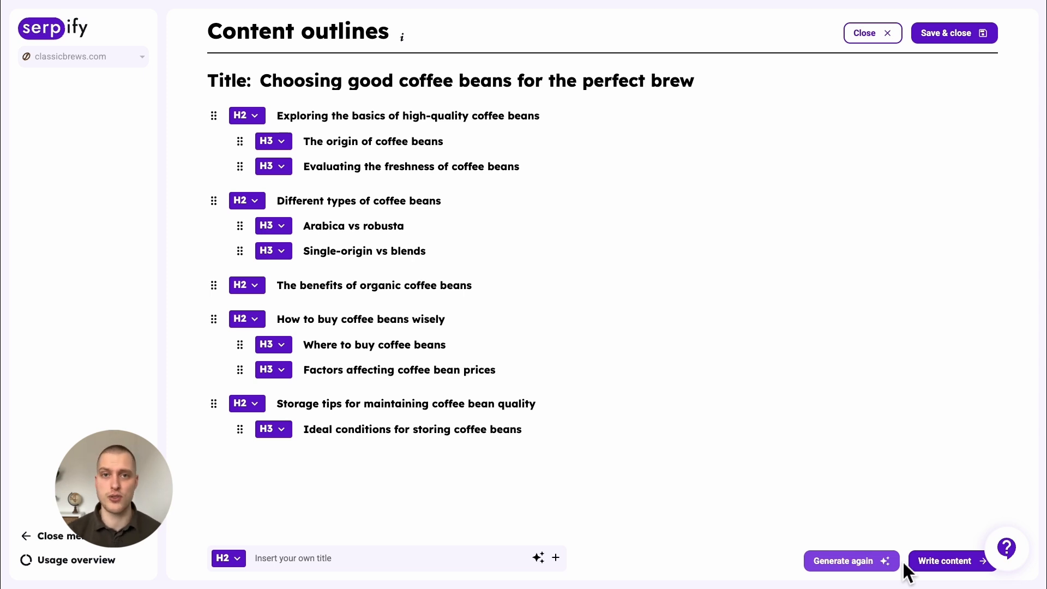
- Continue from the outline to content writing and generate the text for all sections of the article with AI
{"action": "left_click", "coordinate": [921, 561]}
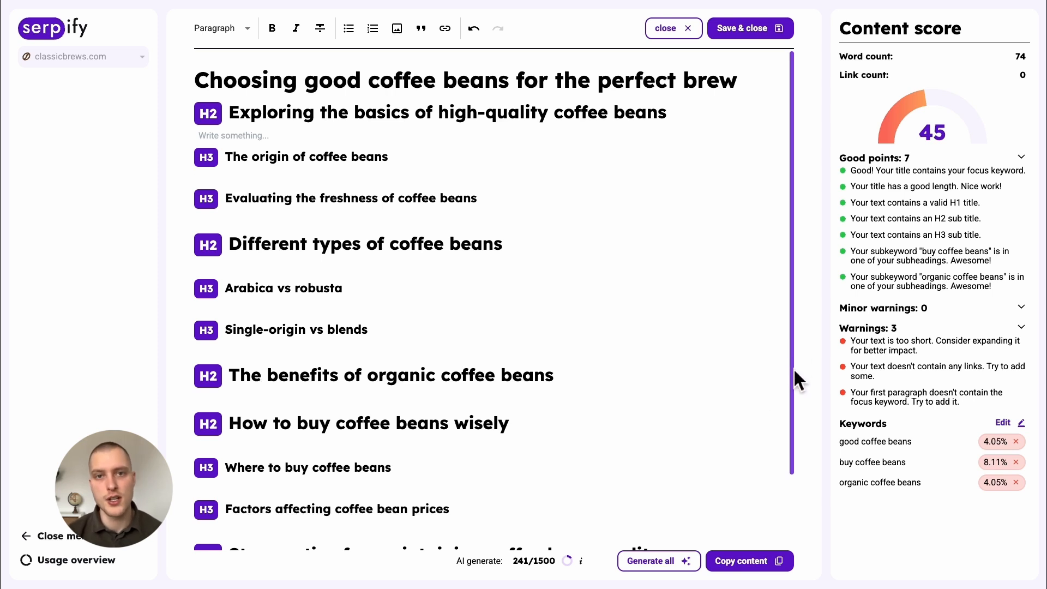
{"action": "mouse_move", "coordinate": [793, 372]}
{"action": "left_mouse_down"}
{"action": "mouse_move", "coordinate": [790, 452]}
{"action": "mouse_move", "coordinate": [801, 368]}
{"action": "left_mouse_up"}
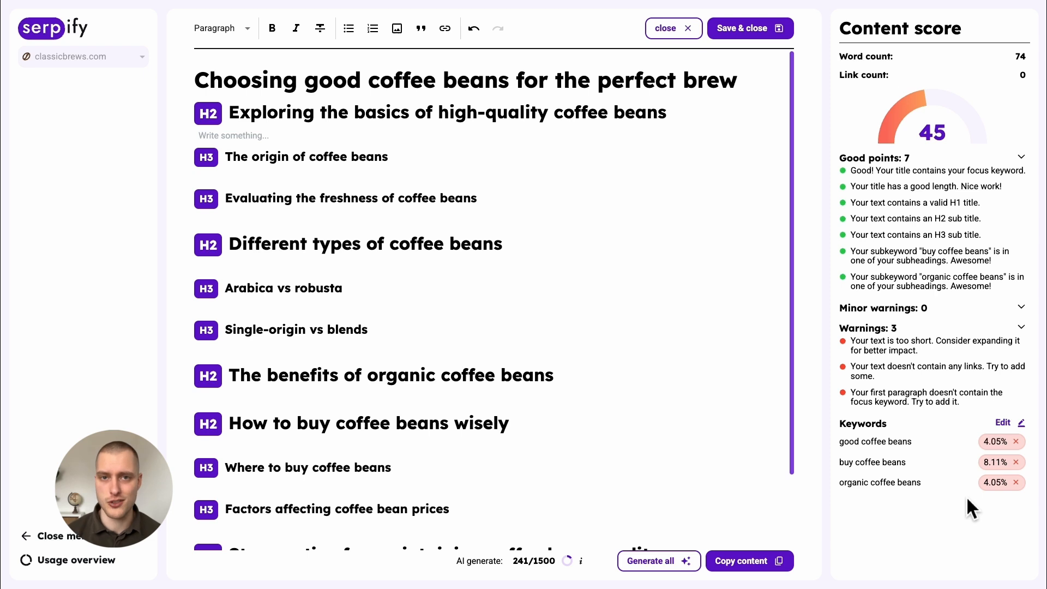
{"action": "left_click", "coordinate": [667, 560]}
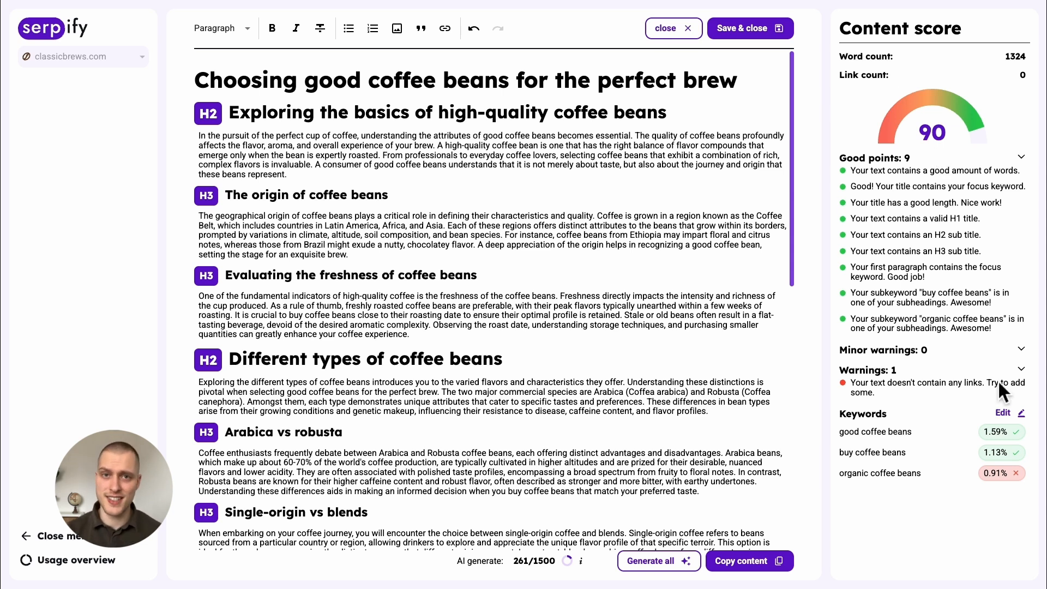
- Check the organic coffee beans keyword density and expand the paragraph under "The benefits of organic coffee beans" with AI
{"action": "mouse_move", "coordinate": [956, 484]}
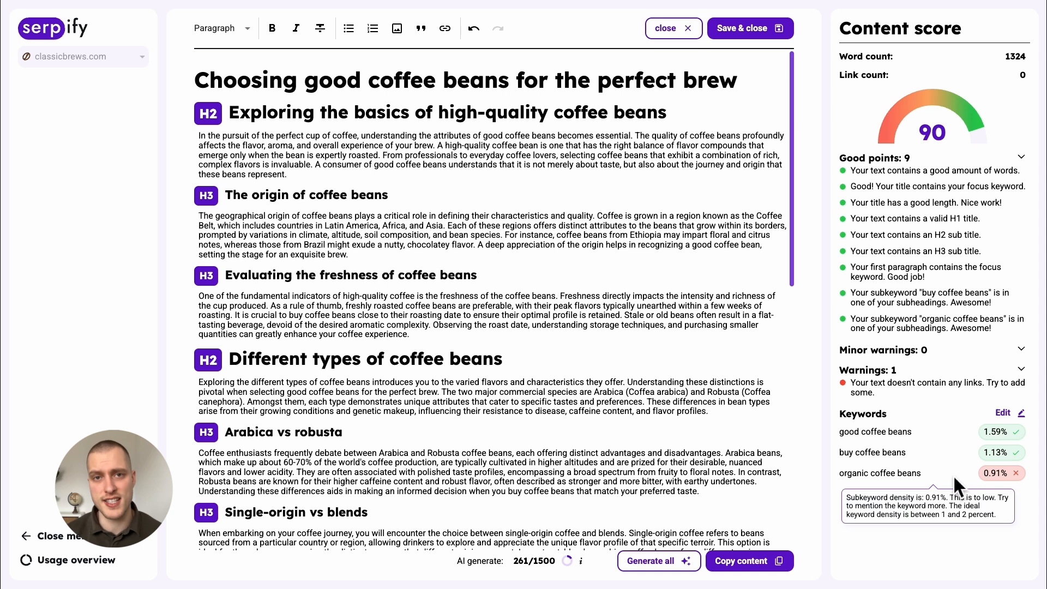
{"action": "left_click_drag", "start_coordinate": [794, 285], "coordinate": [791, 460]}
{"action": "left_click_drag", "start_coordinate": [786, 214], "coordinate": [199, 176]}
{"action": "left_click", "coordinate": [617, 267]}
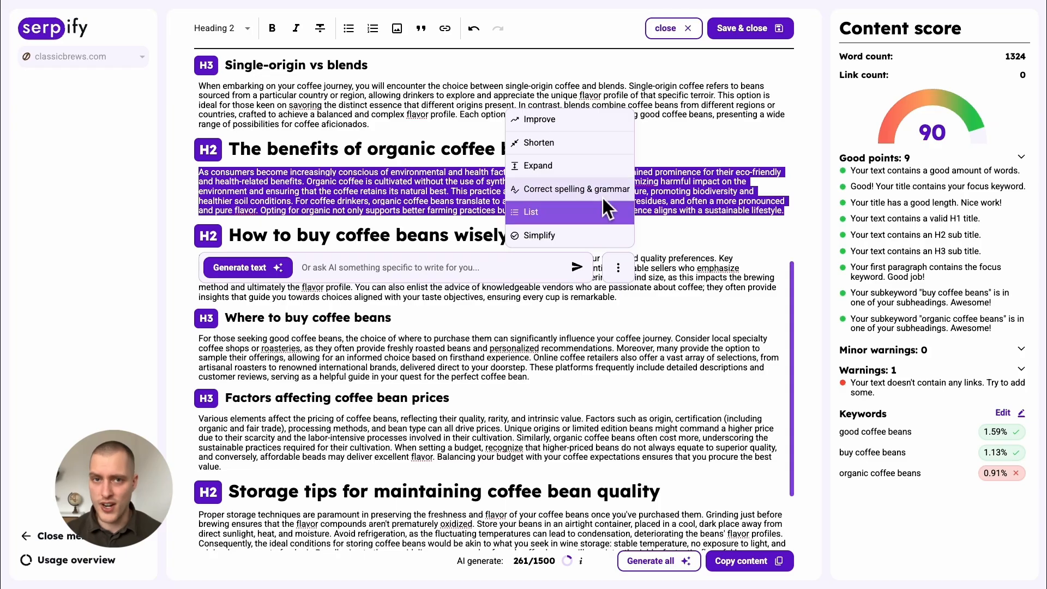
{"action": "left_click", "coordinate": [591, 127]}
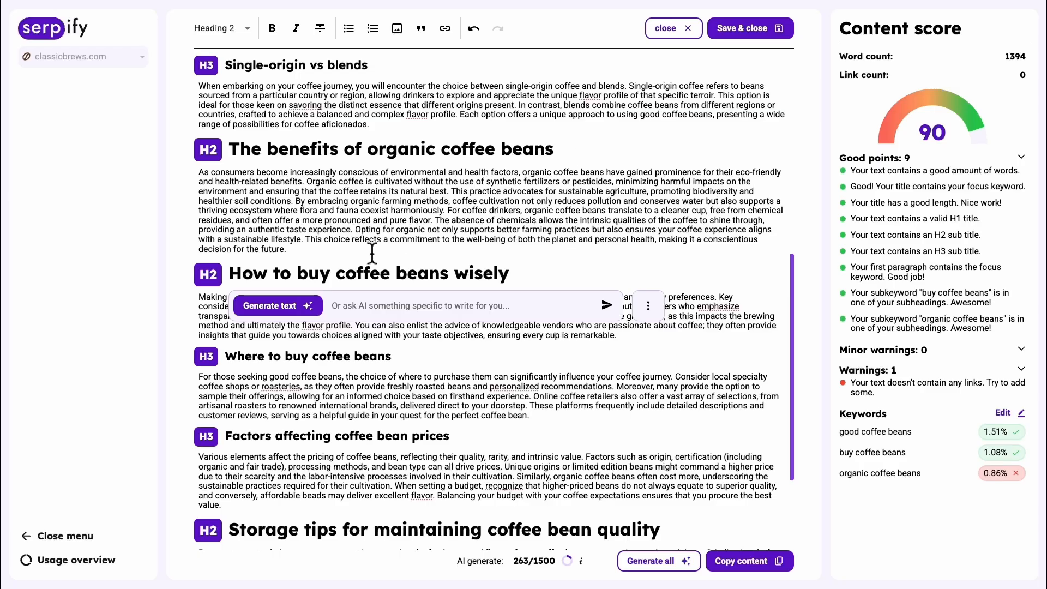
- Have AI rewrite the whole organic coffee benefits paragraph with the instruction "mention organic coffee beans more"
{"action": "left_click_drag", "start_coordinate": [353, 261], "coordinate": [198, 172]}
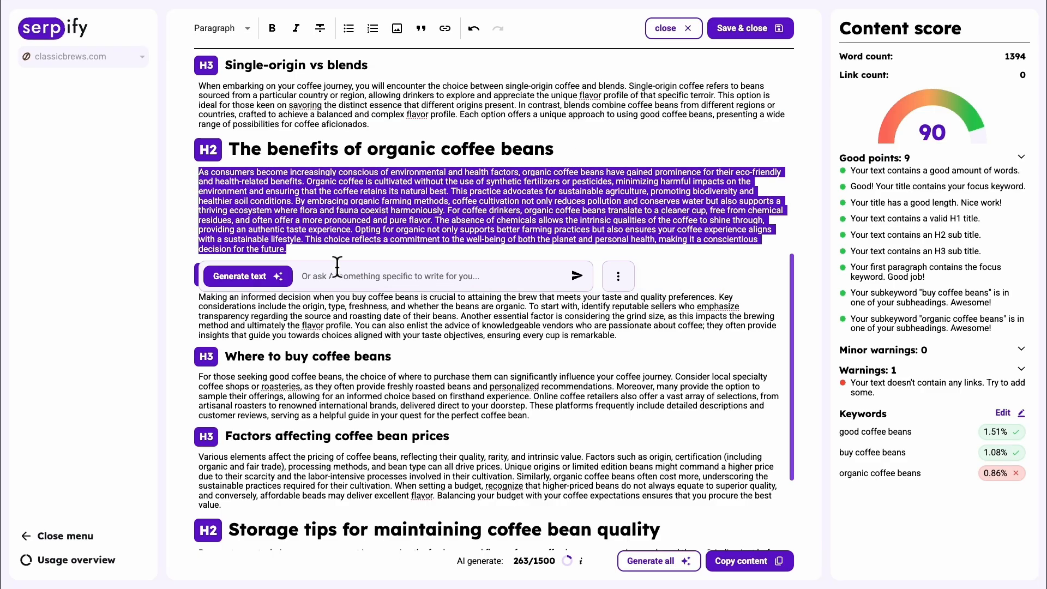
{"action": "left_click", "coordinate": [337, 267]}
{"action": "type", "text": "mention orga"}
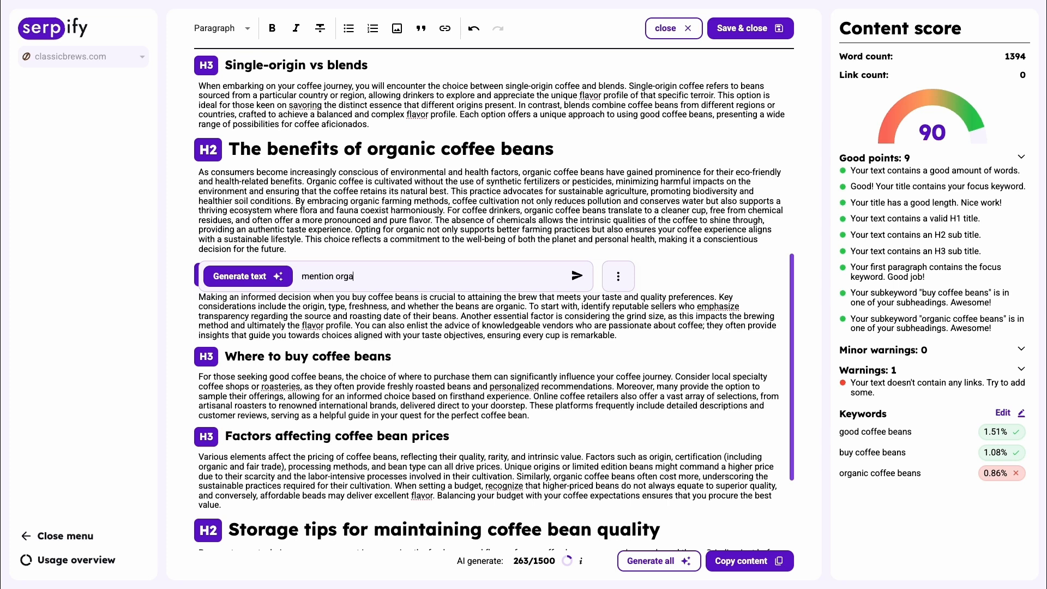
{"action": "type", "text": "nic coffee beans more"}
{"action": "key", "text": "Return"}
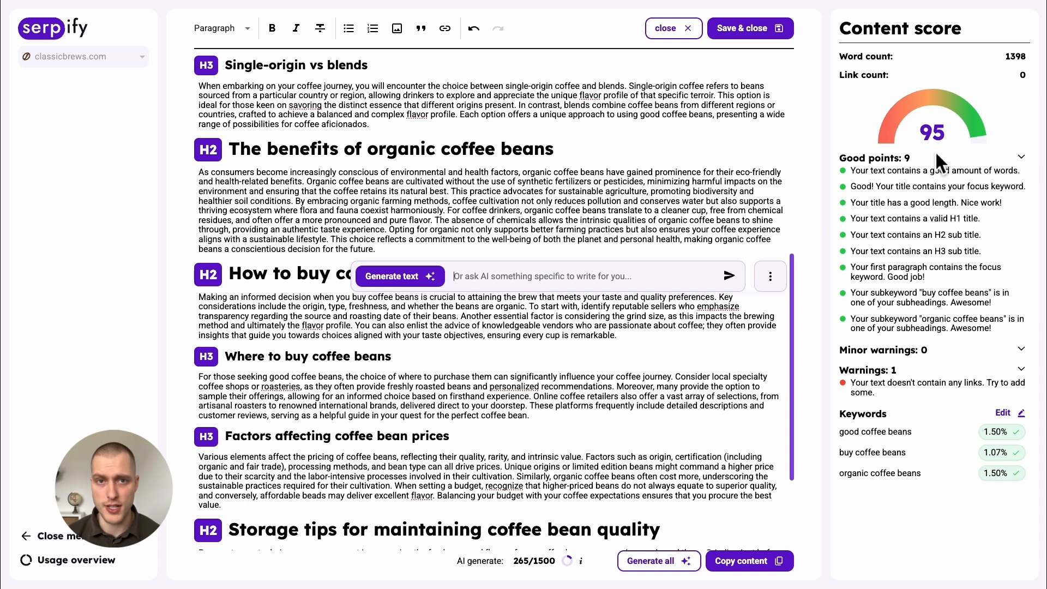
- Review the organic coffee beans density and the rest of the article, and save and close the article
{"action": "mouse_move", "coordinate": [960, 479]}
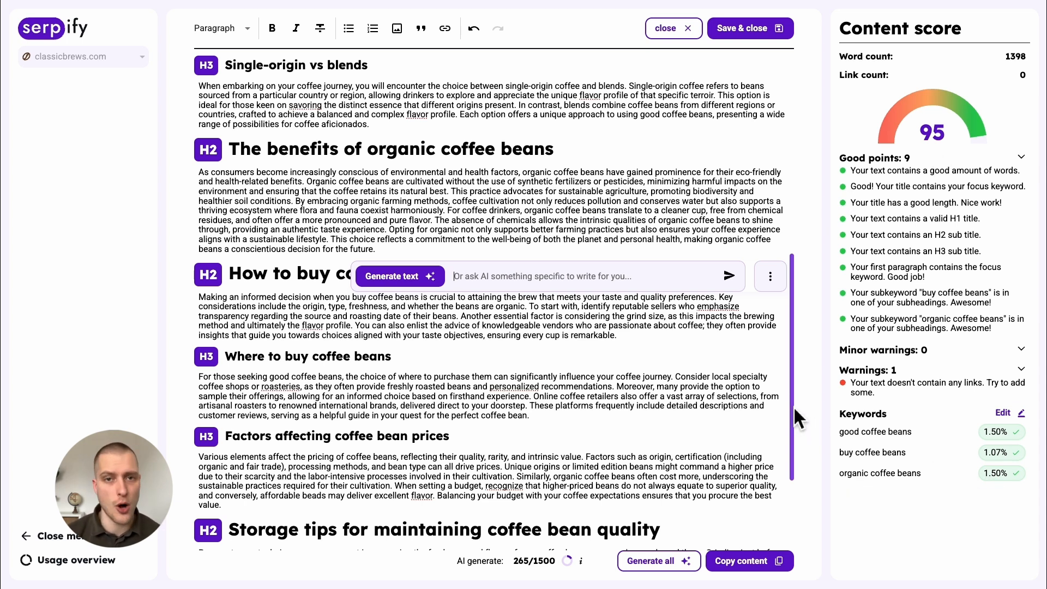
{"action": "left_click_drag", "start_coordinate": [794, 406], "coordinate": [763, 500]}
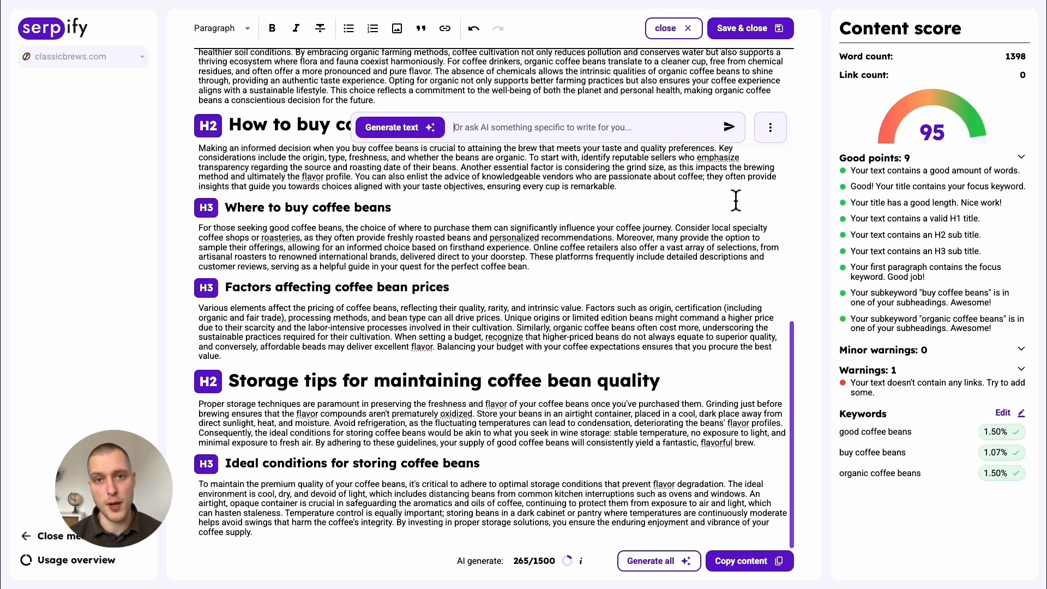
{"action": "left_click", "coordinate": [739, 35]}
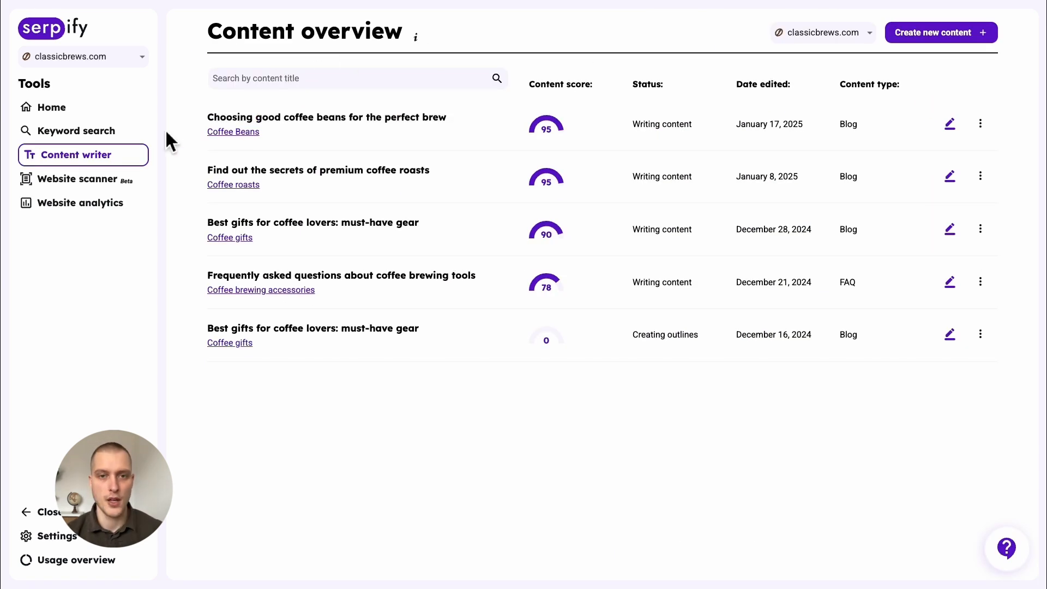
- Run a new website scan for the domain industrialgarden.nl with image scanning left off
{"action": "left_click", "coordinate": [109, 185]}
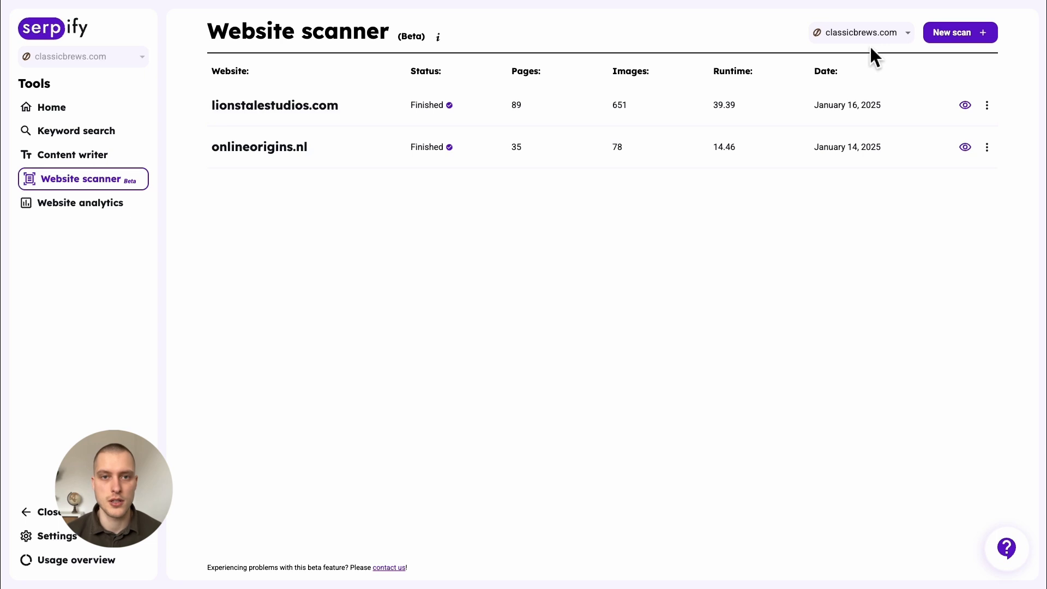
{"action": "left_click", "coordinate": [936, 33]}
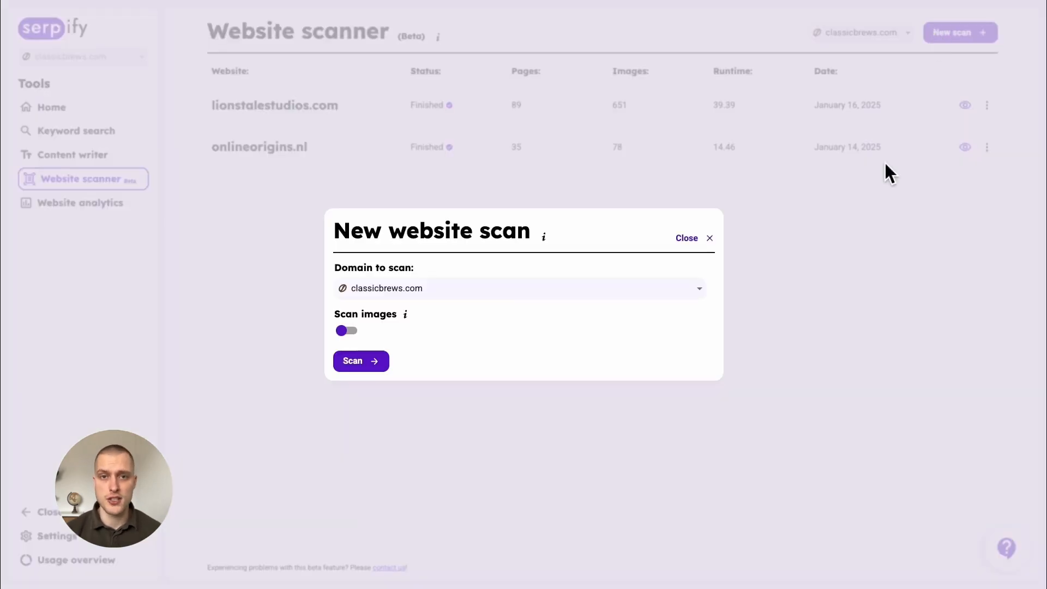
{"action": "left_click", "coordinate": [614, 299]}
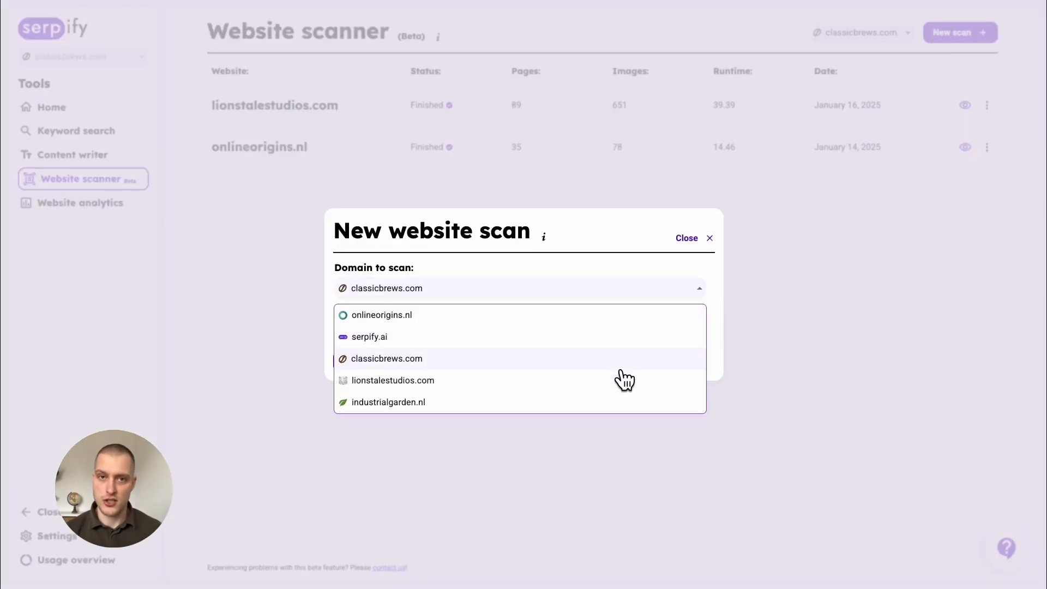
{"action": "left_click", "coordinate": [633, 406]}
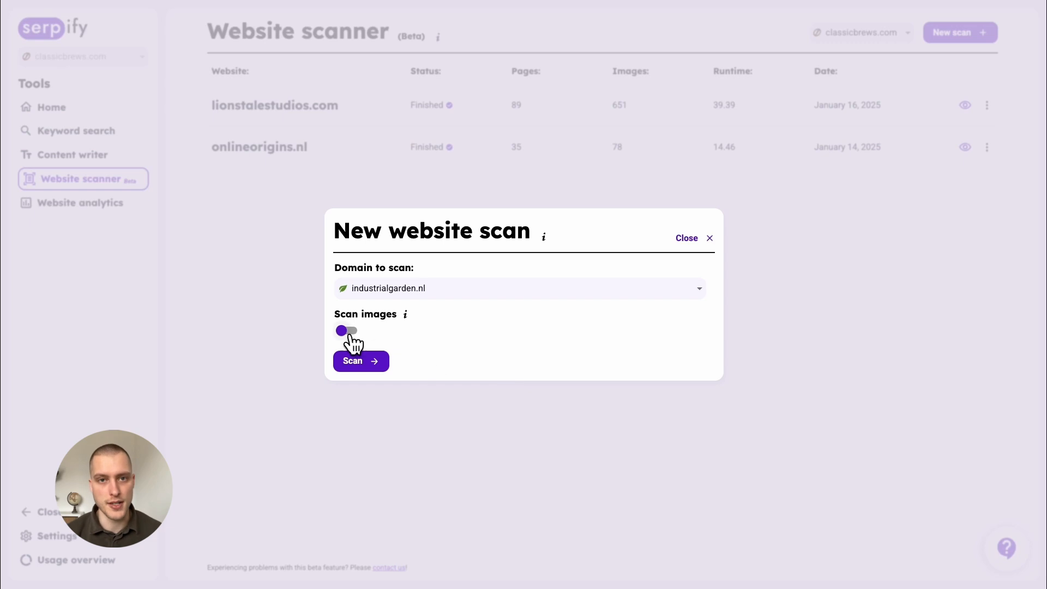
{"action": "left_click", "coordinate": [348, 331]}
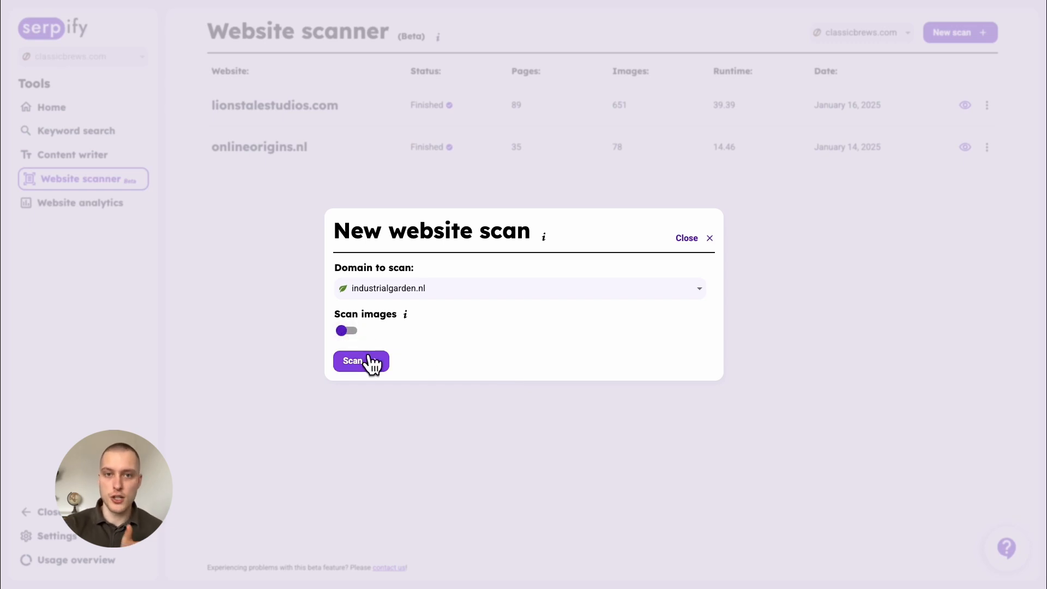
{"action": "left_click", "coordinate": [366, 361]}
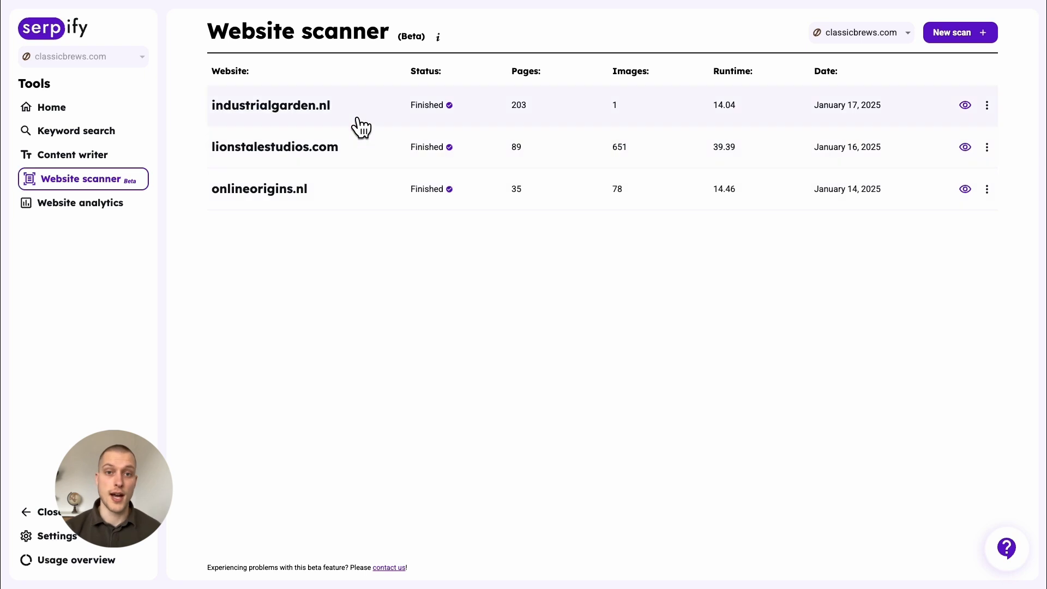
- Open the industrialgarden.nl scan results and look through the list of scanned pages
{"action": "left_click", "coordinate": [361, 125]}
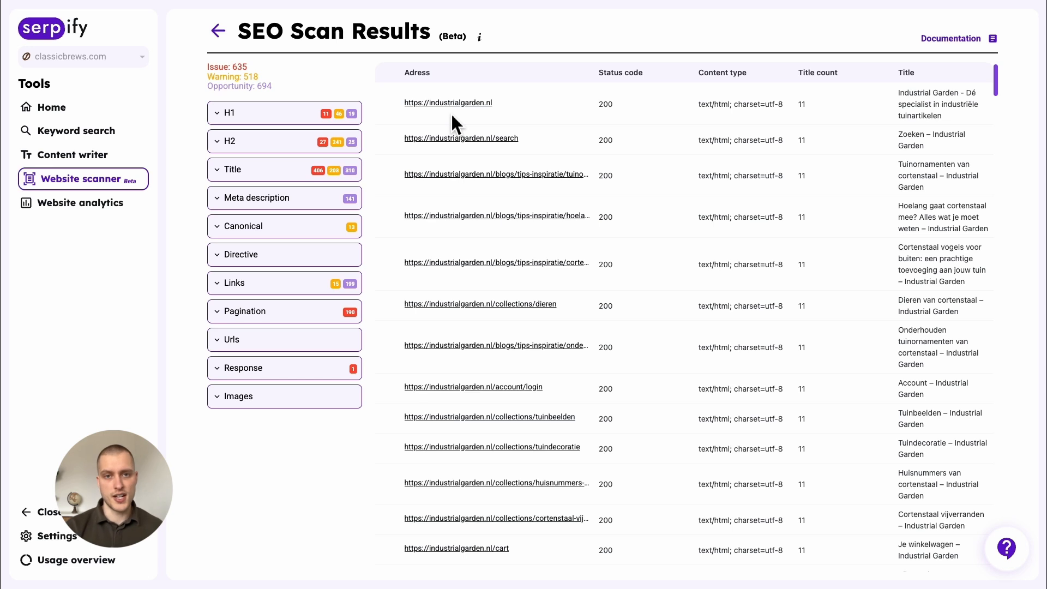
{"action": "scroll", "coordinate": [567, 229], "scroll_direction": "down", "scroll_amount": 6}
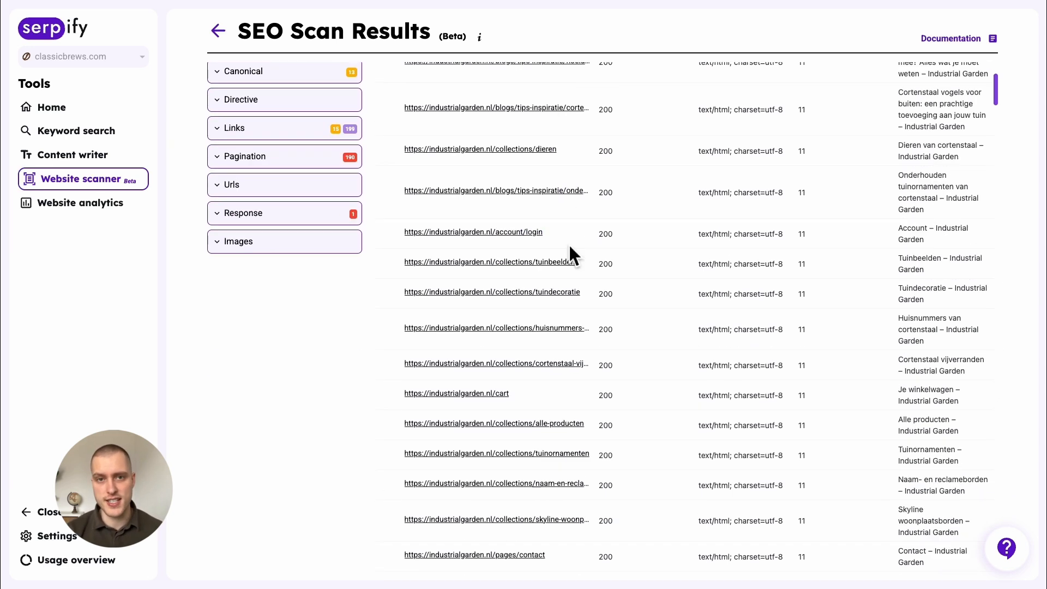
{"action": "scroll", "coordinate": [570, 246], "scroll_direction": "up", "scroll_amount": 6}
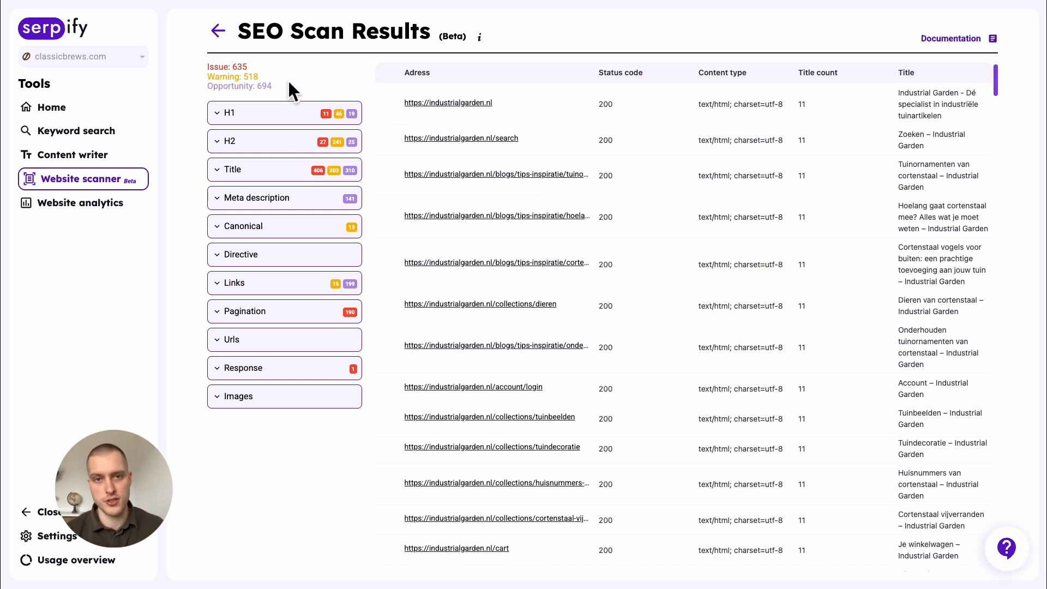
- Filter the scan results to the Missing H1 issue and read its full description, cause and fix
{"action": "left_click", "coordinate": [259, 113]}
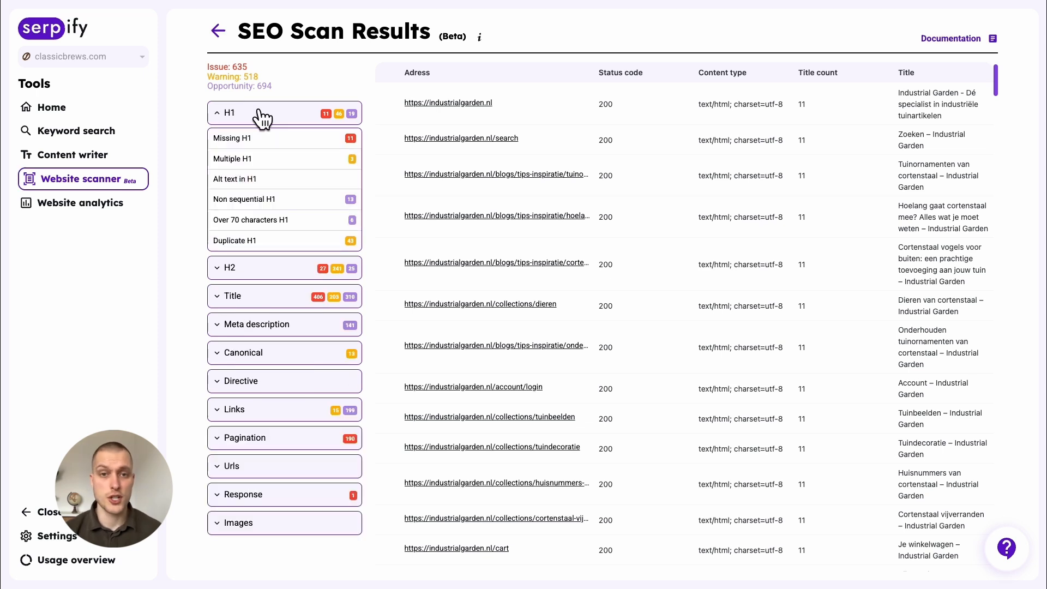
{"action": "left_click", "coordinate": [289, 139]}
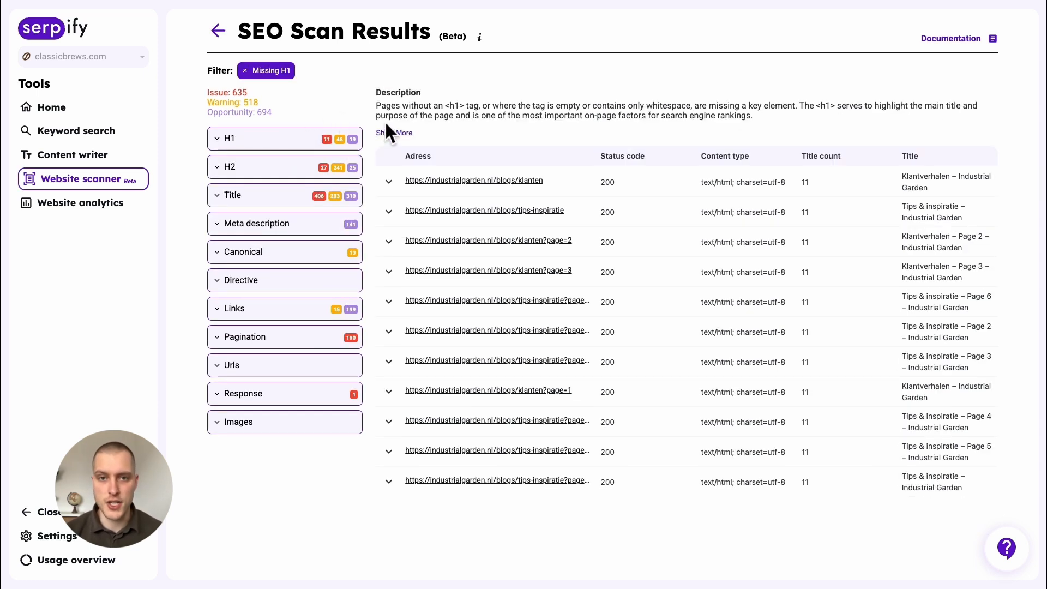
{"action": "left_click", "coordinate": [400, 133]}
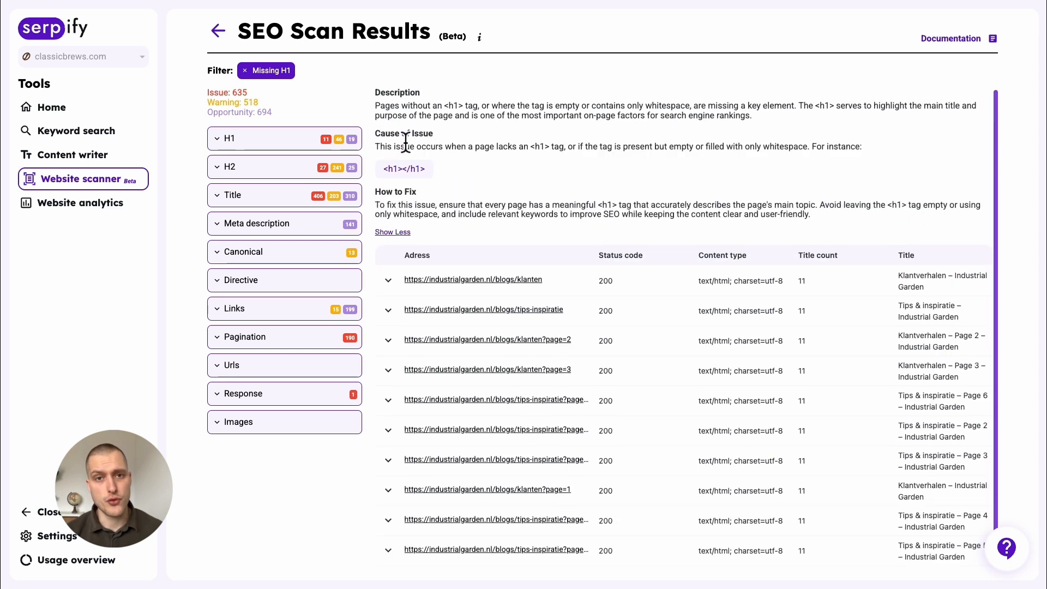
{"action": "left_click", "coordinate": [392, 231]}
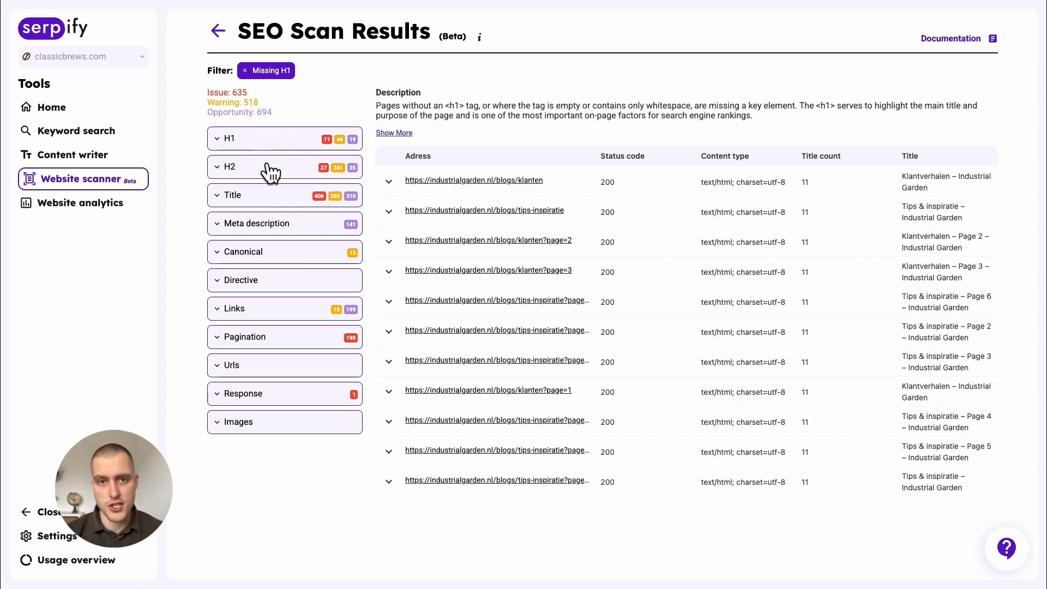
- Filter the scan results to the "Url not in anchor tag pagination" issue, look over the affected pages and return to the home overview
{"action": "double_click", "coordinate": [292, 335]}
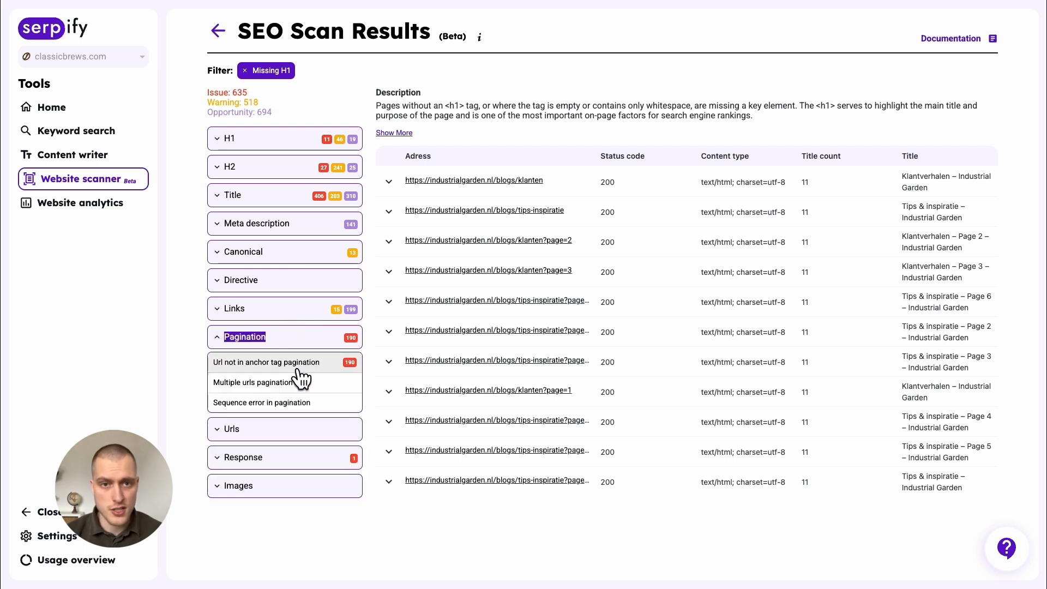
{"action": "left_click", "coordinate": [299, 365]}
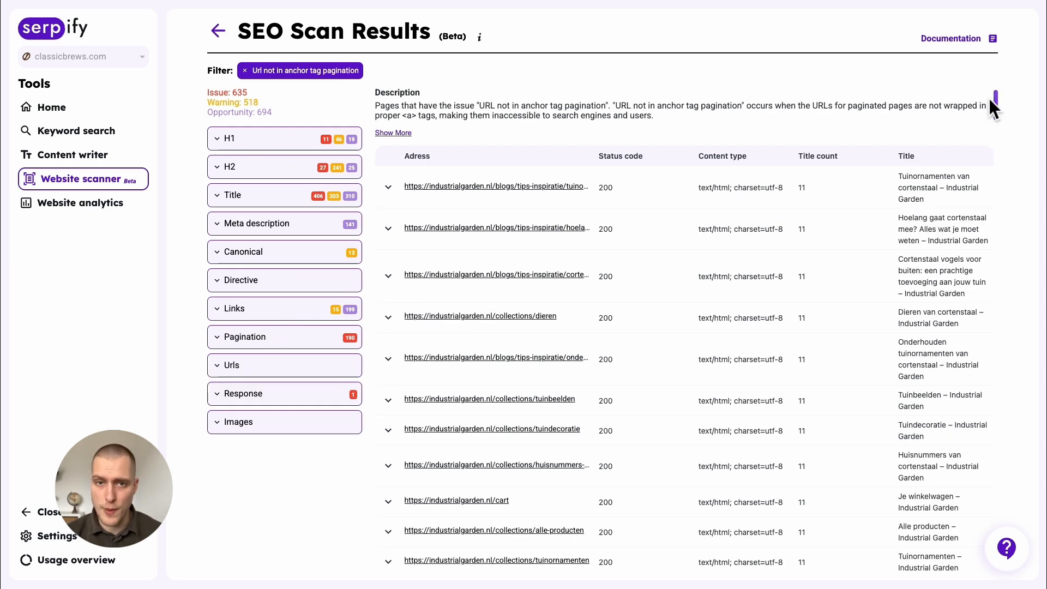
{"action": "mouse_move", "coordinate": [1000, 100]}
{"action": "left_mouse_down"}
{"action": "mouse_move", "coordinate": [1007, 136]}
{"action": "mouse_move", "coordinate": [1000, 93]}
{"action": "left_mouse_up"}
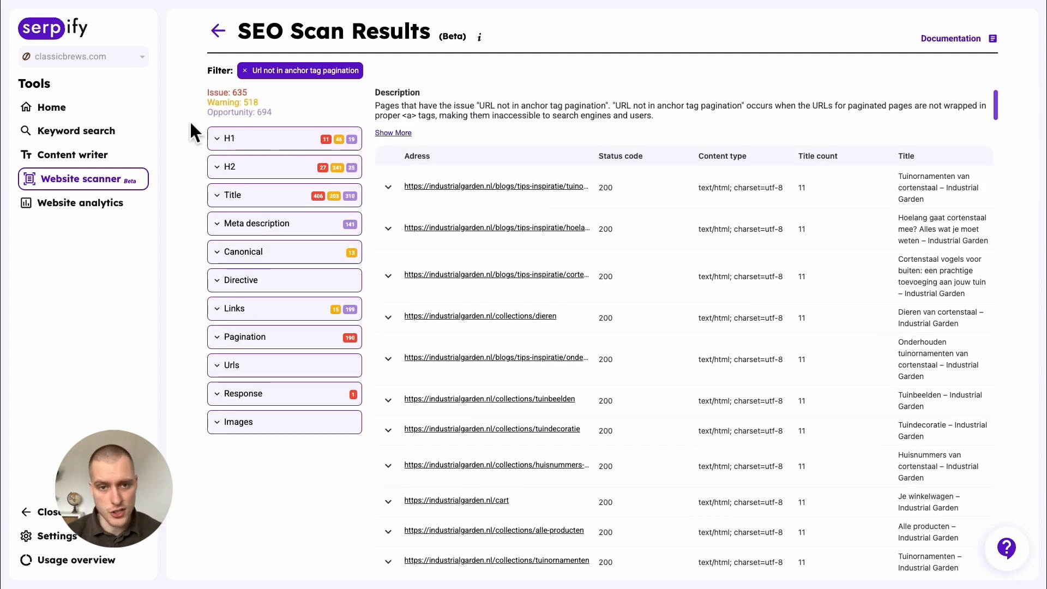
{"action": "left_click", "coordinate": [141, 116]}
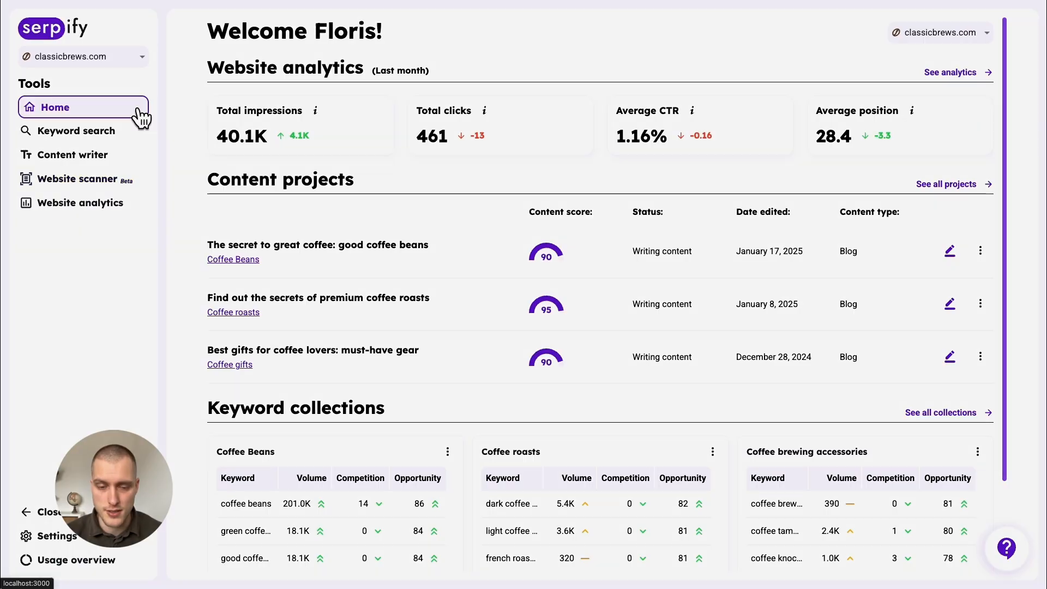